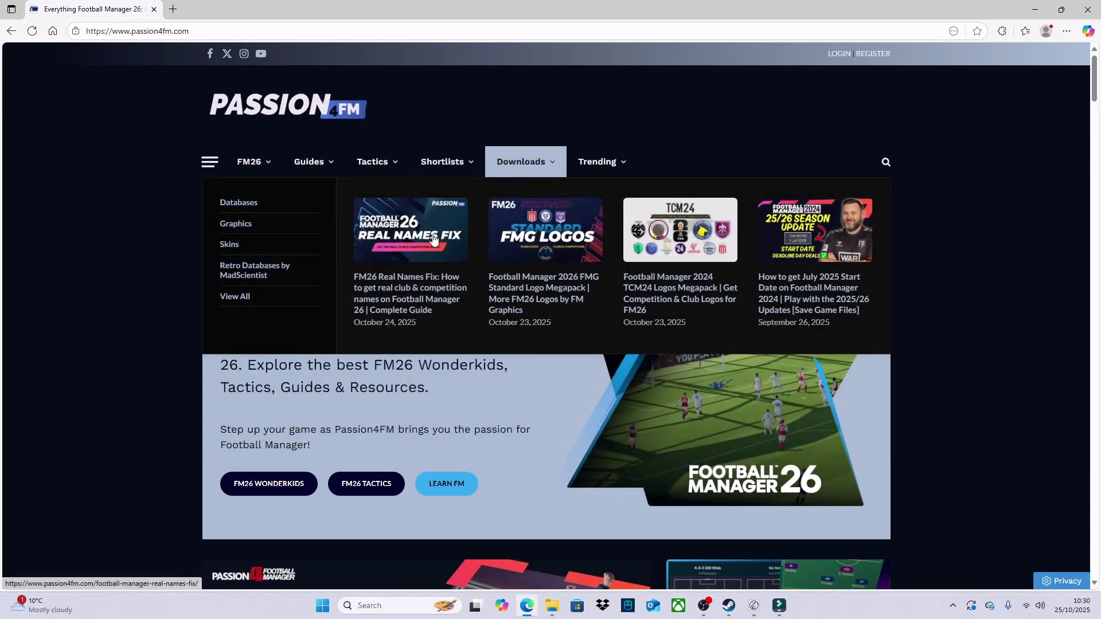
Open the FM26 Real Names Fix article and read its Step 1 download and Step 2 folder sections.
click(400, 239)
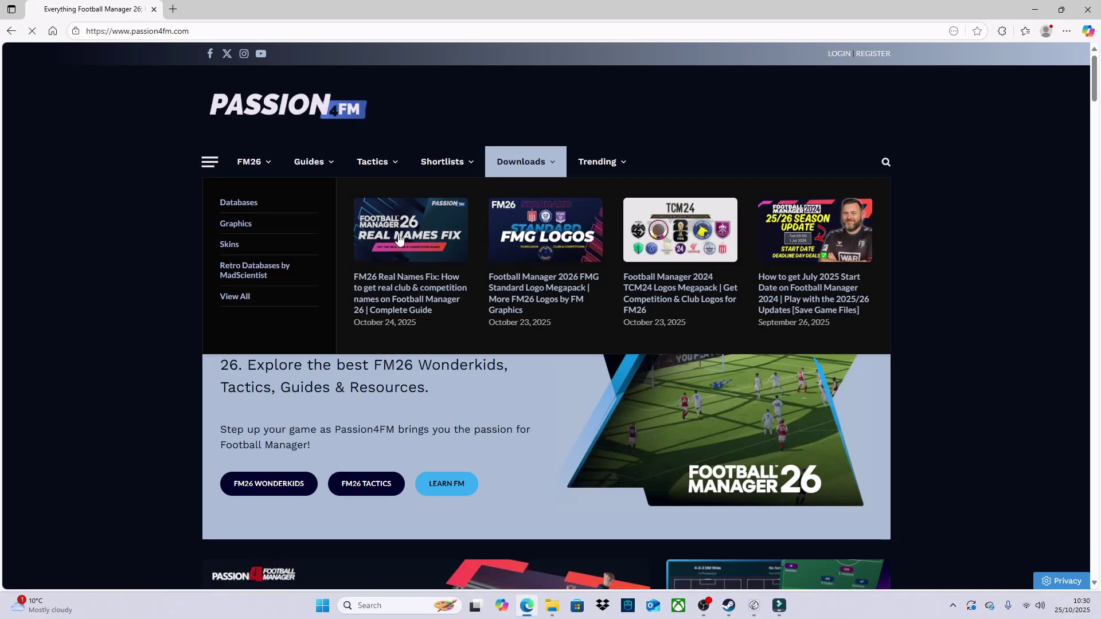
scroll(445, 326, down, 2)
scroll(446, 326, down, 2)
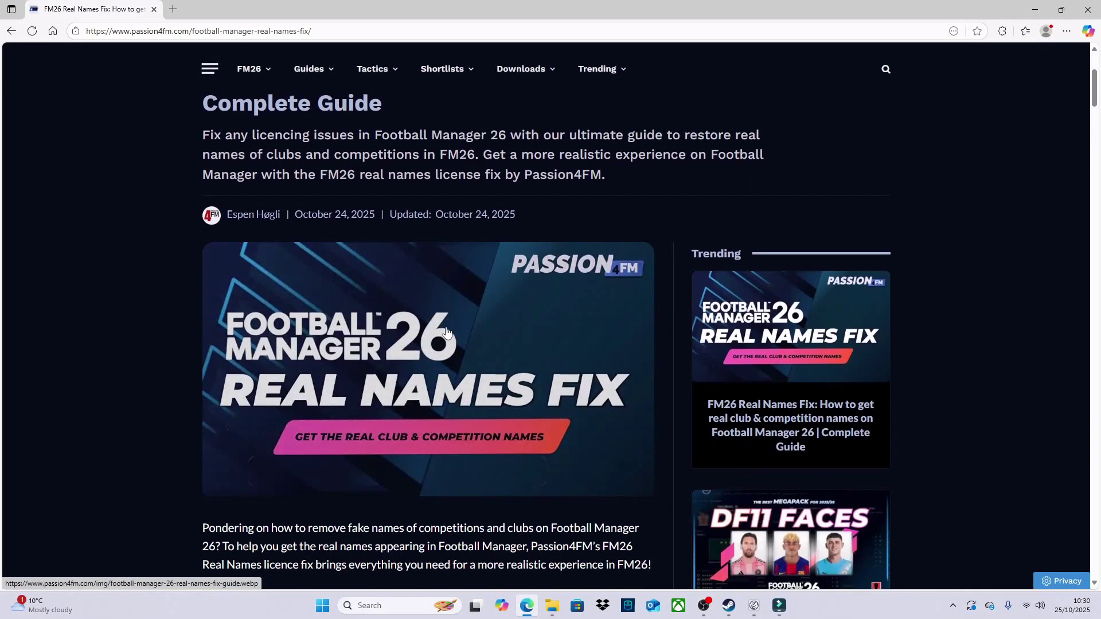
scroll(448, 332, down, 1)
scroll(447, 329, down, 2)
scroll(446, 330, down, 1)
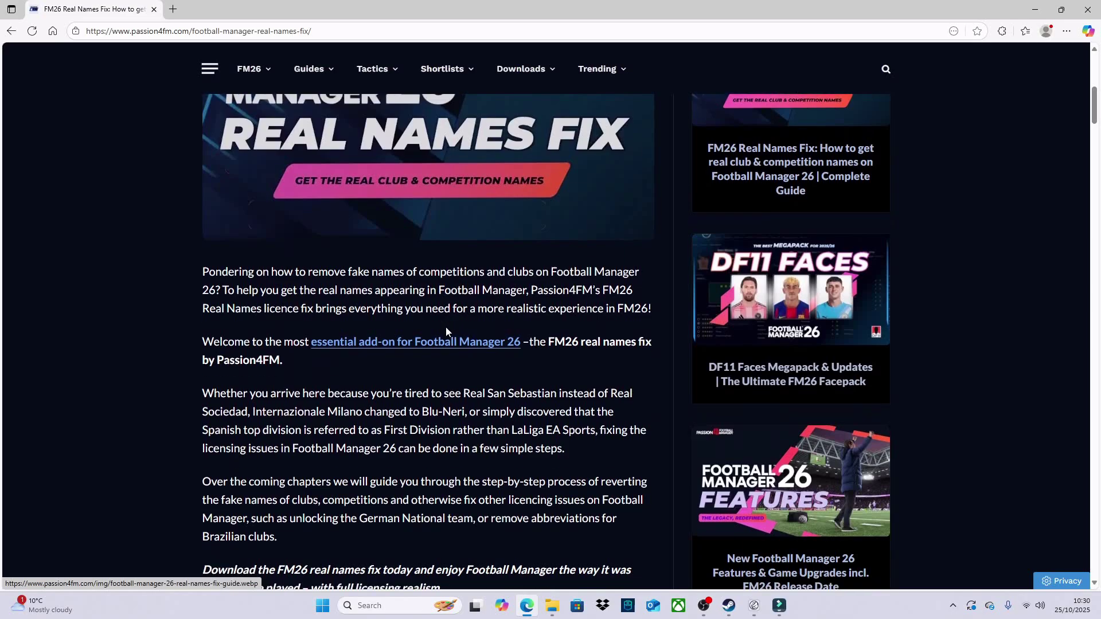
scroll(446, 330, down, 1)
scroll(447, 331, down, 3)
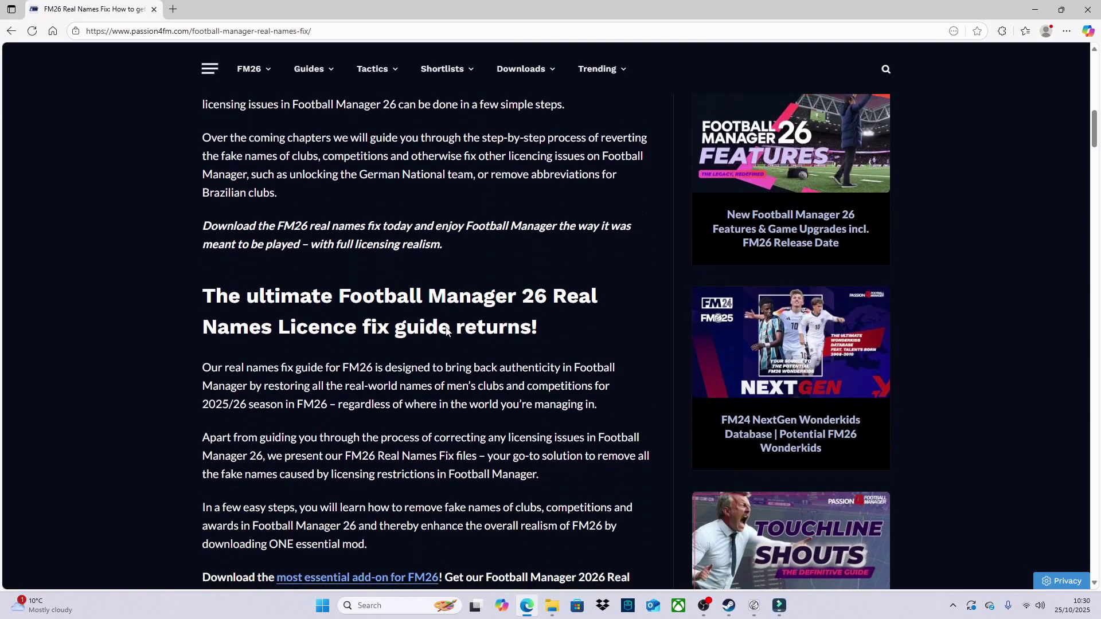
scroll(447, 332, down, 1)
scroll(445, 284, down, 1)
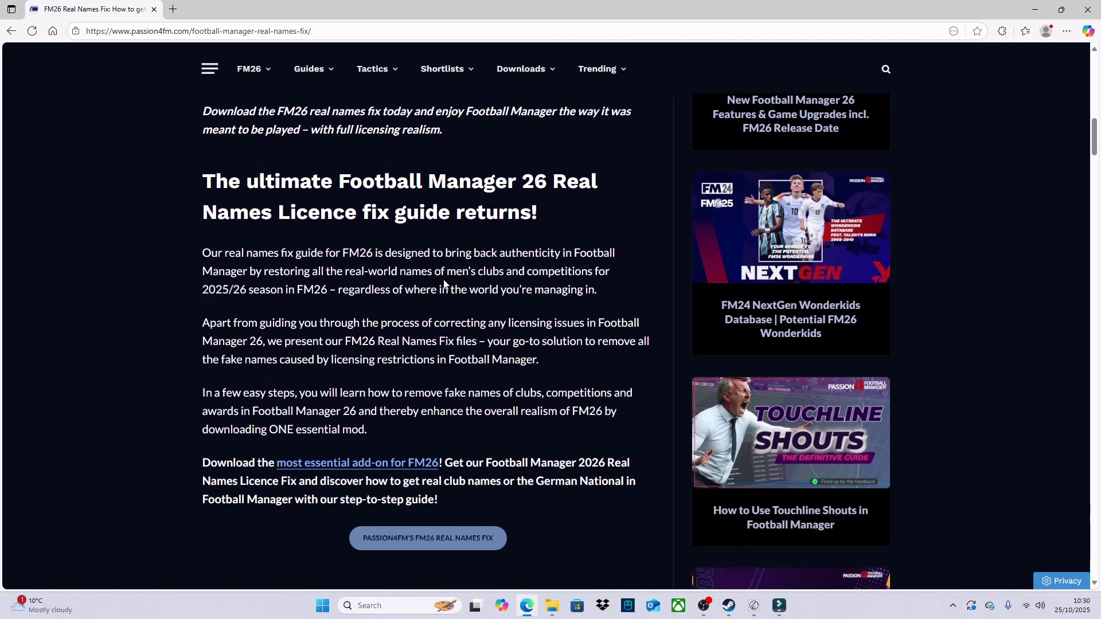
scroll(465, 287, down, 2)
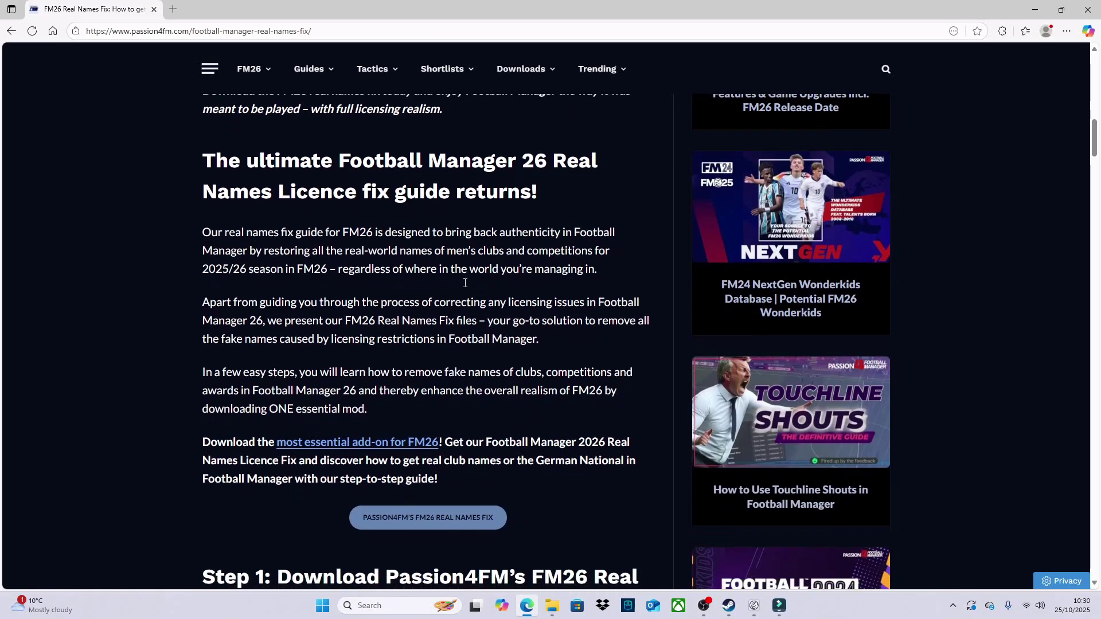
scroll(465, 285, down, 2)
scroll(465, 284, down, 1)
scroll(466, 284, down, 1)
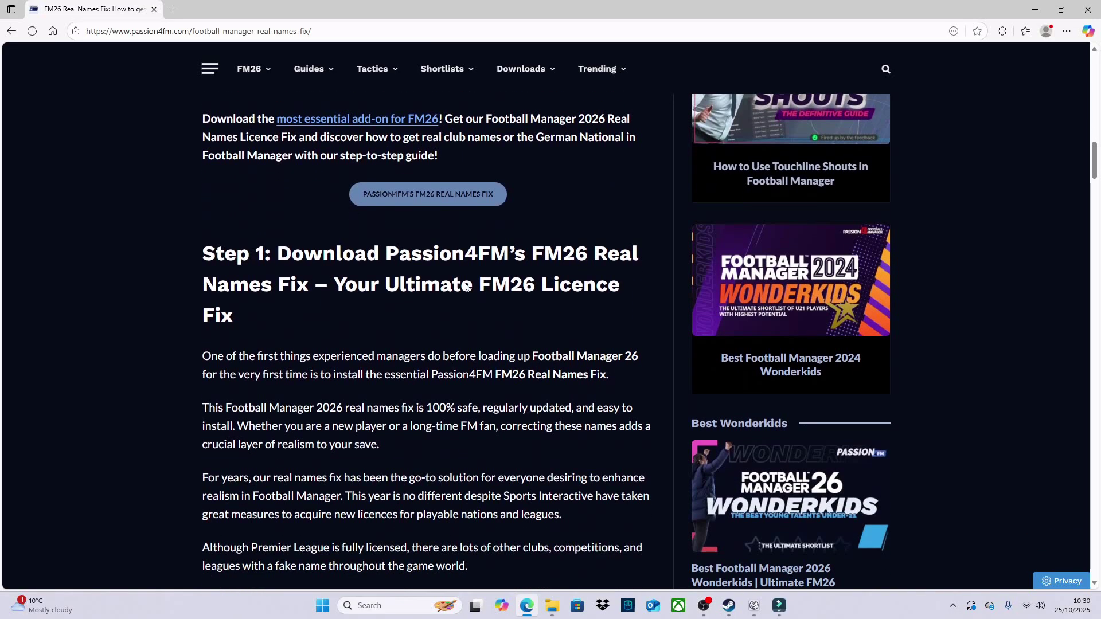
scroll(466, 284, down, 1)
scroll(465, 284, down, 1)
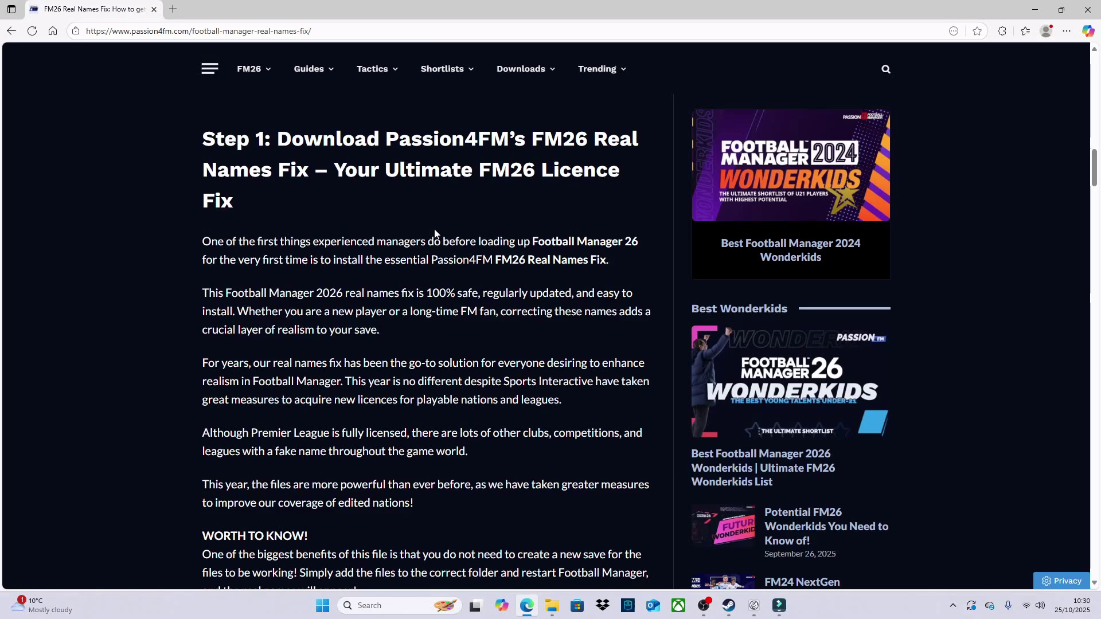
scroll(462, 259, down, 1)
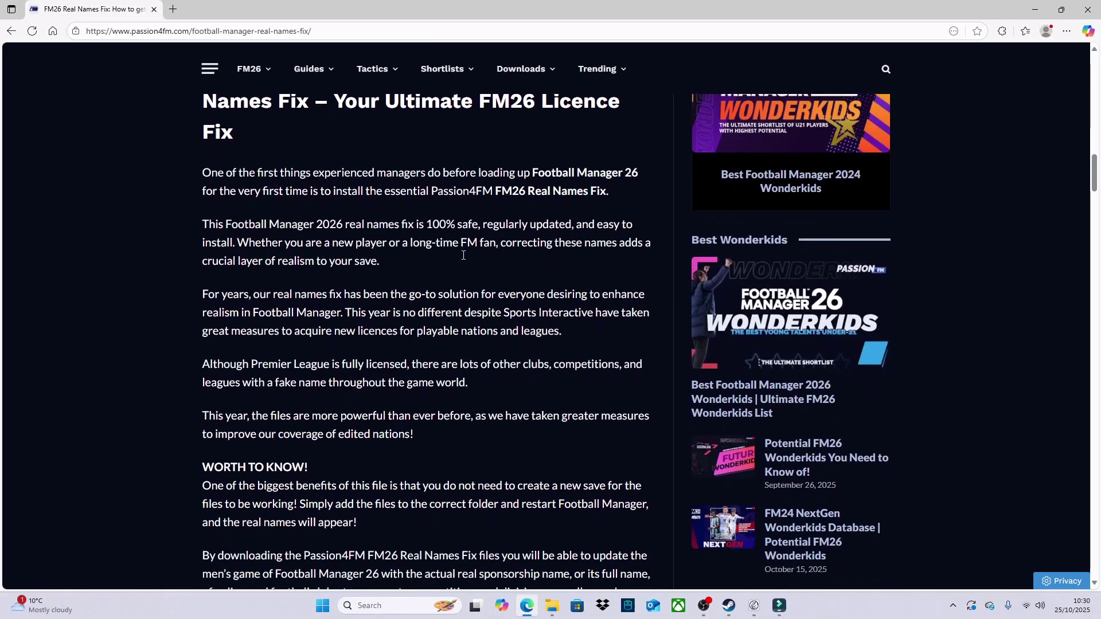
scroll(463, 259, down, 5)
scroll(463, 256, down, 4)
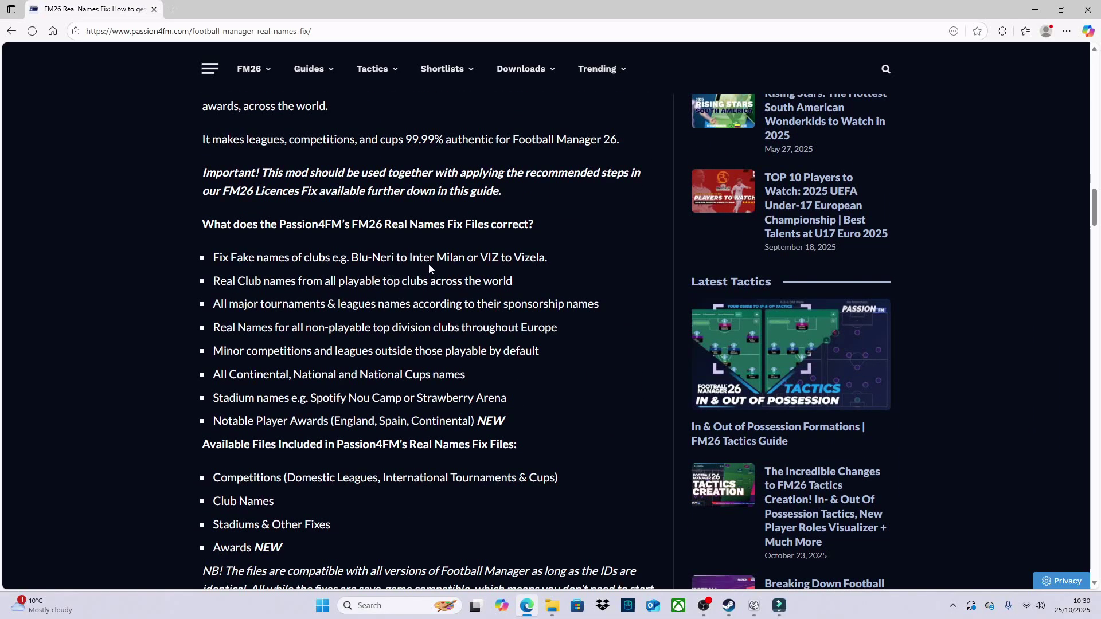
scroll(453, 269, down, 1)
scroll(441, 241, down, 1)
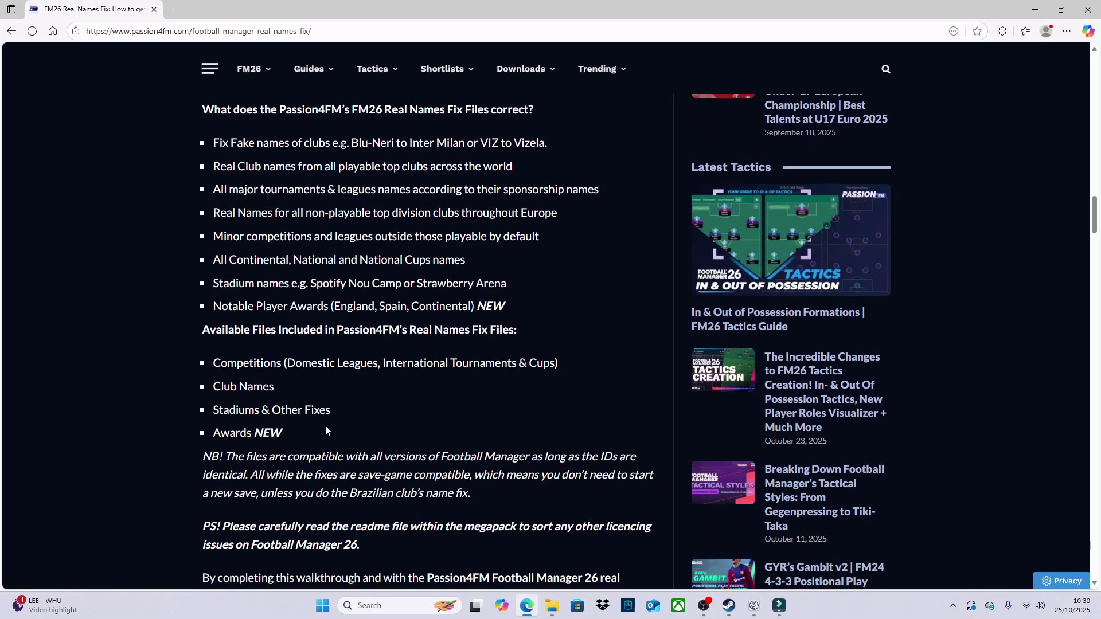
scroll(389, 415, down, 3)
scroll(389, 416, down, 1)
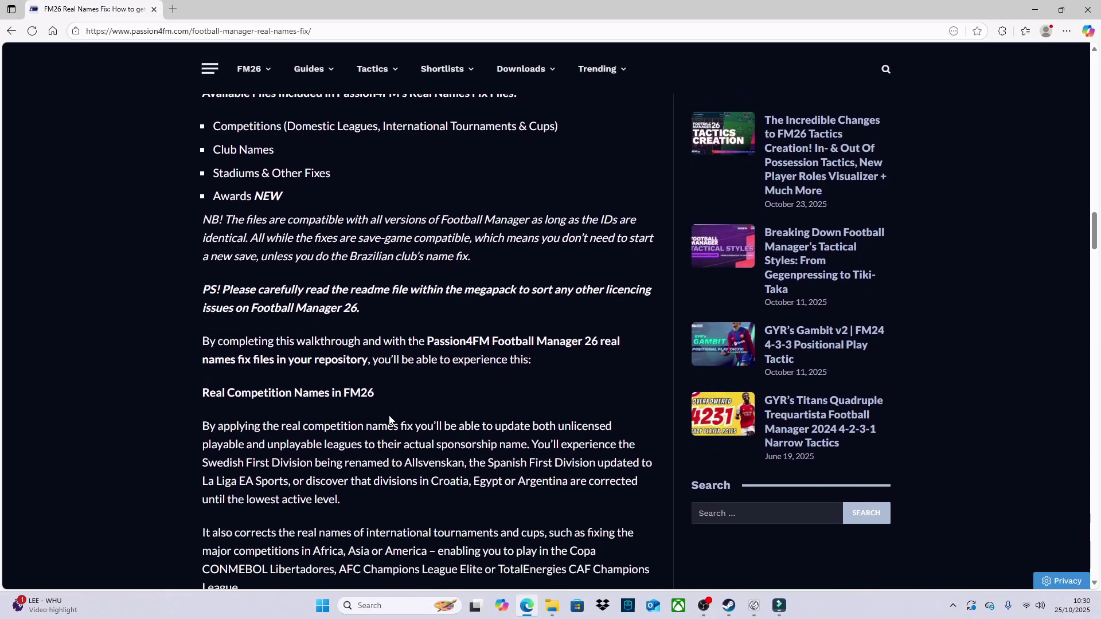
scroll(390, 419, down, 4)
scroll(389, 420, down, 4)
scroll(390, 417, down, 3)
scroll(390, 414, down, 2)
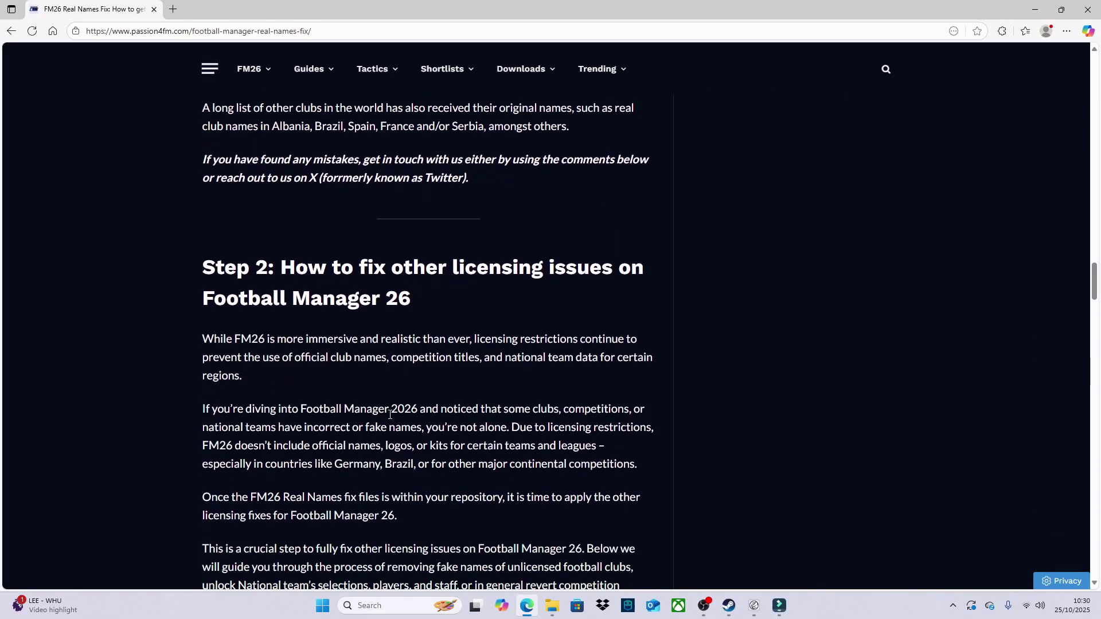
scroll(406, 378, down, 1)
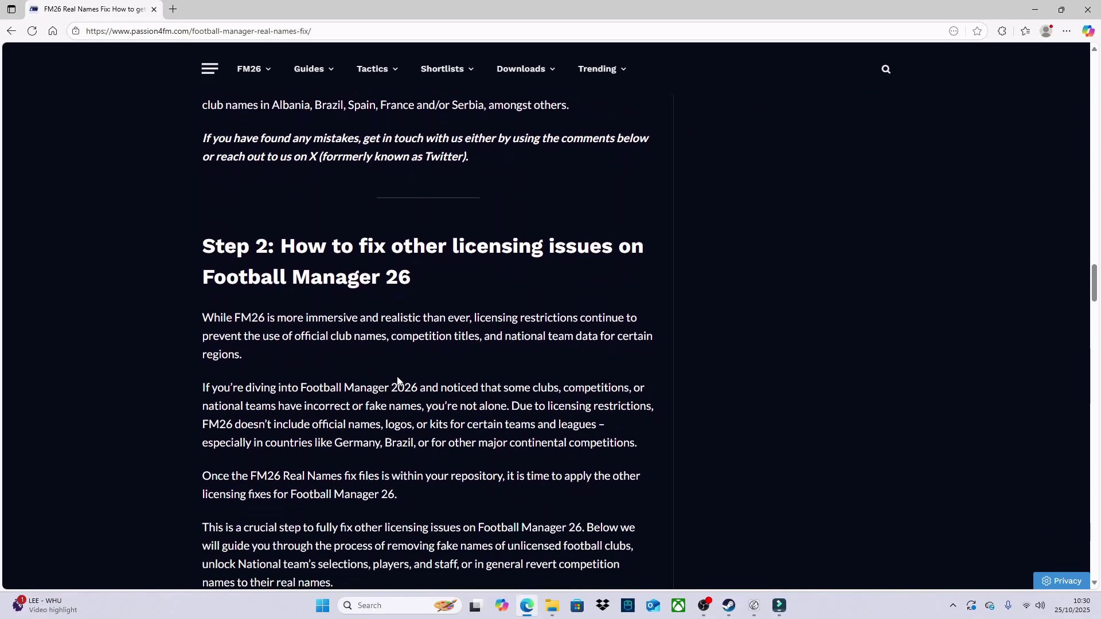
scroll(402, 377, down, 2)
scroll(399, 377, down, 4)
scroll(398, 377, down, 1)
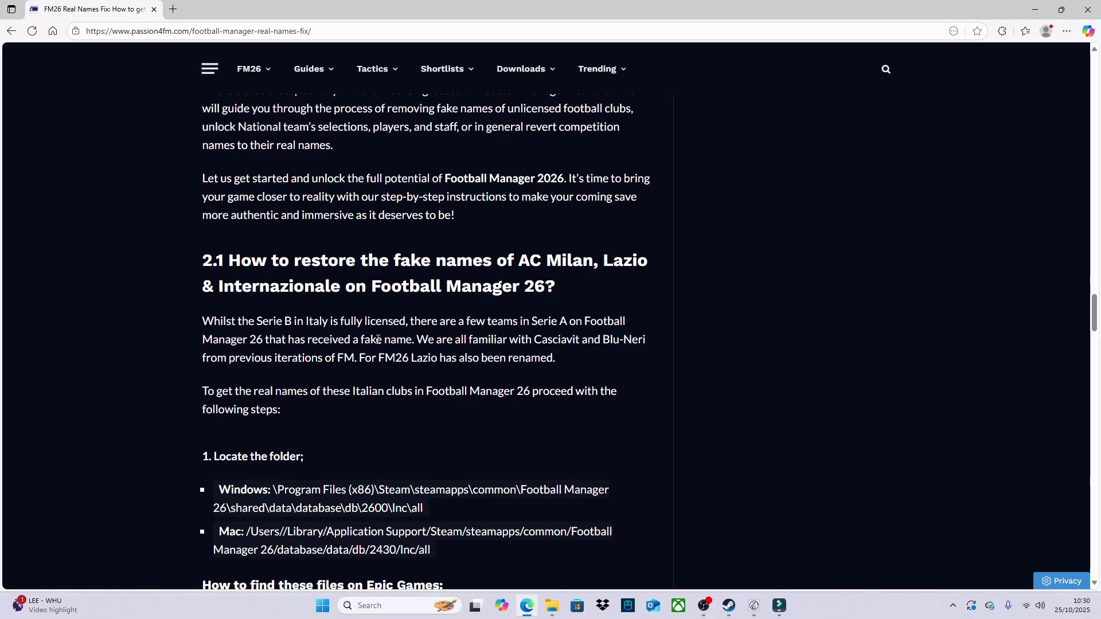
scroll(402, 333, down, 2)
scroll(436, 339, down, 2)
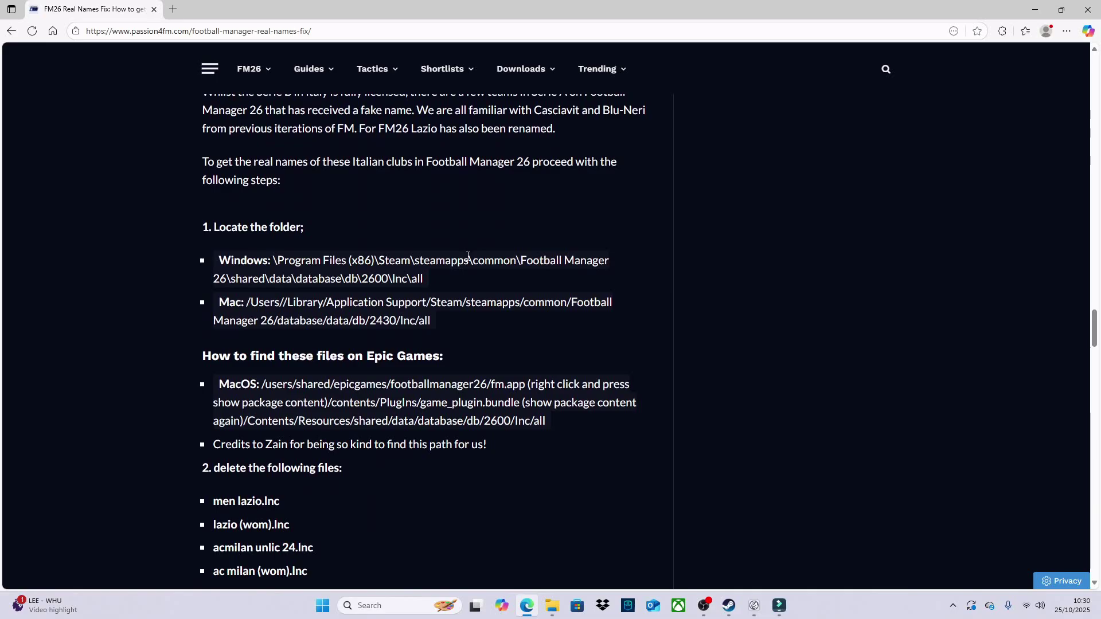
scroll(477, 254, up, 3)
scroll(470, 256, up, 3)
scroll(468, 256, up, 4)
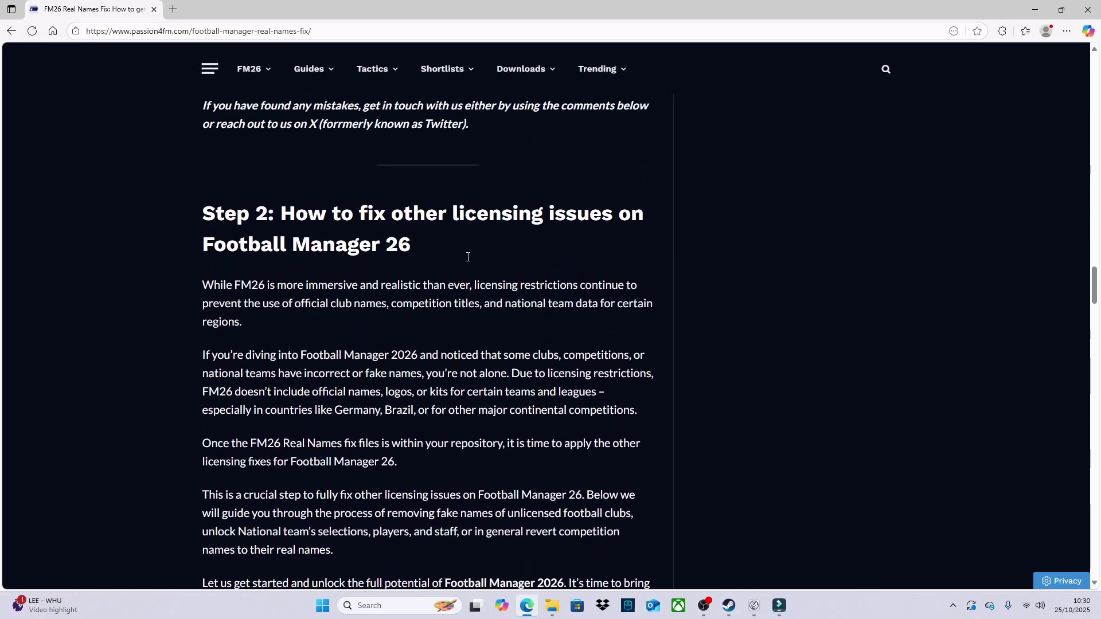
scroll(467, 258, up, 4)
scroll(467, 259, up, 4)
scroll(467, 261, up, 3)
scroll(466, 256, up, 4)
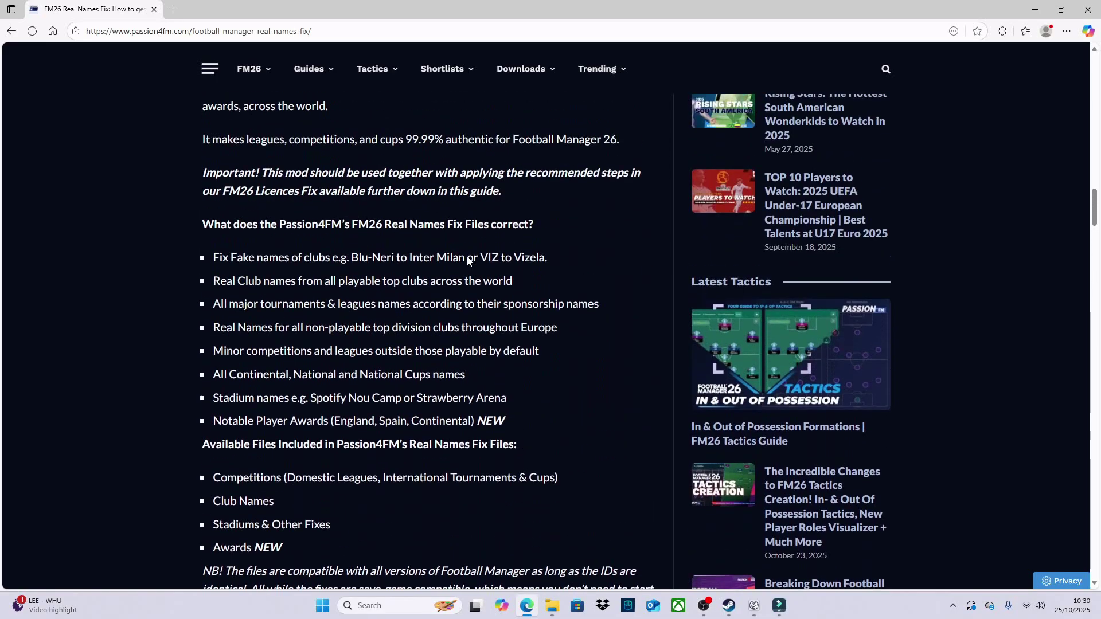
scroll(467, 256, up, 4)
scroll(467, 256, up, 4)
scroll(466, 257, up, 4)
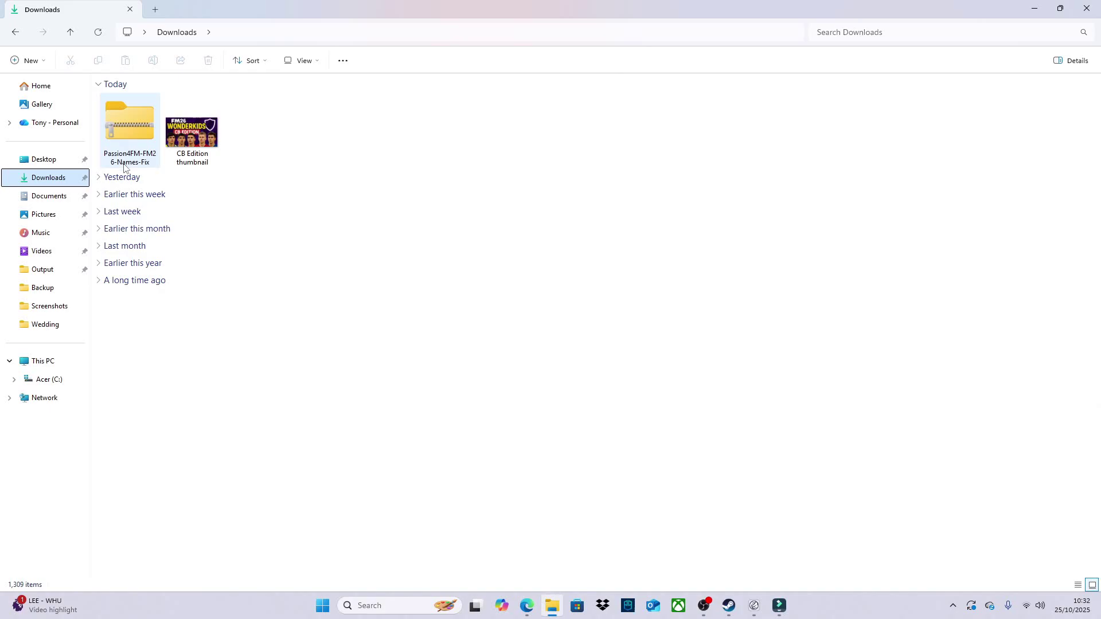
Extract the Passion4FM-FM26-Names-Fix zip into its suggested folder in Downloads.
right_click(129, 126)
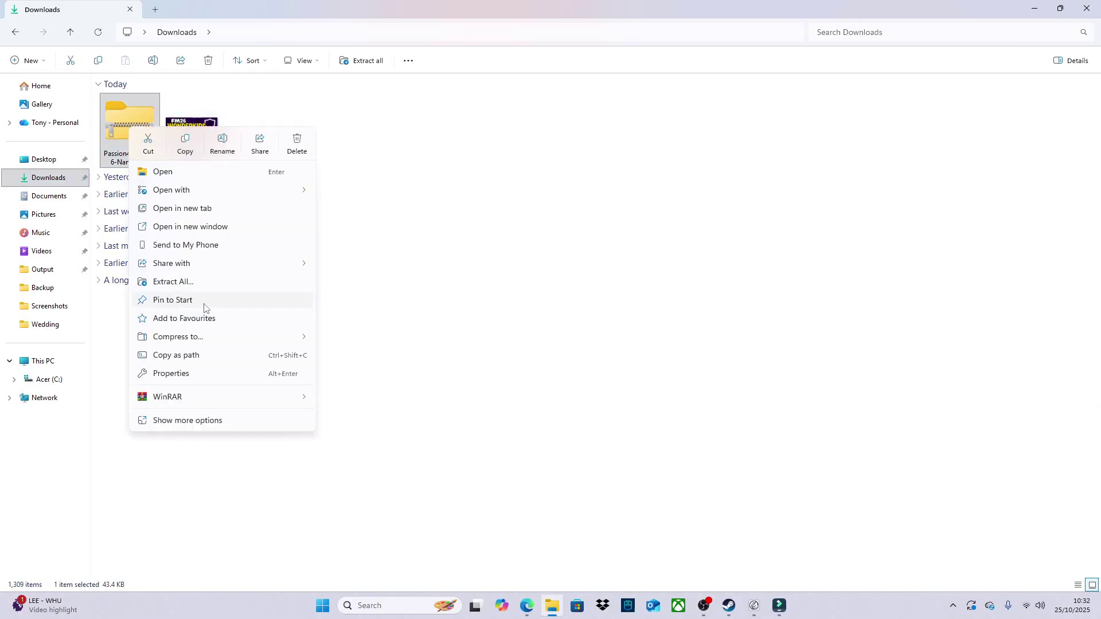
click(201, 284)
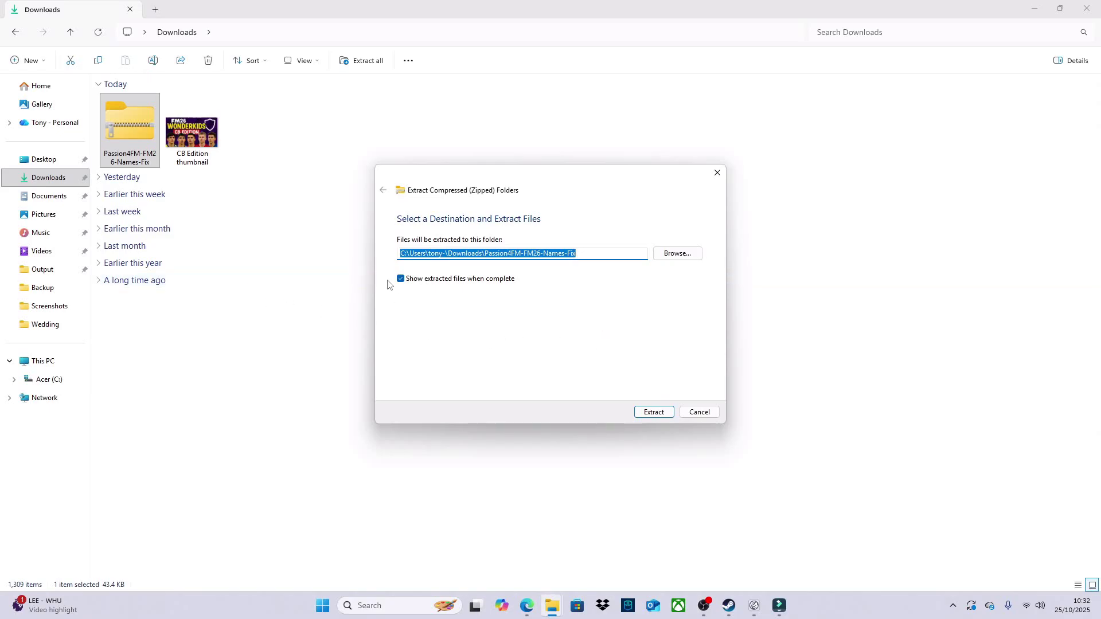
click(654, 413)
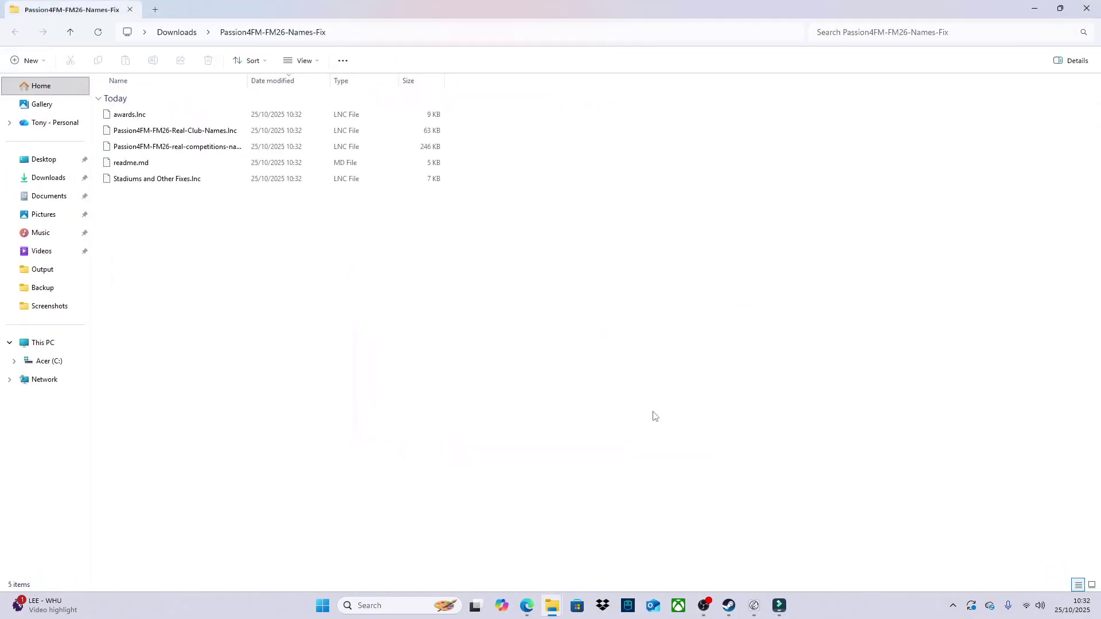
Open the extracted Passion4FM-FM26-Names-Fix folder and return to the C drive window.
click(1088, 9)
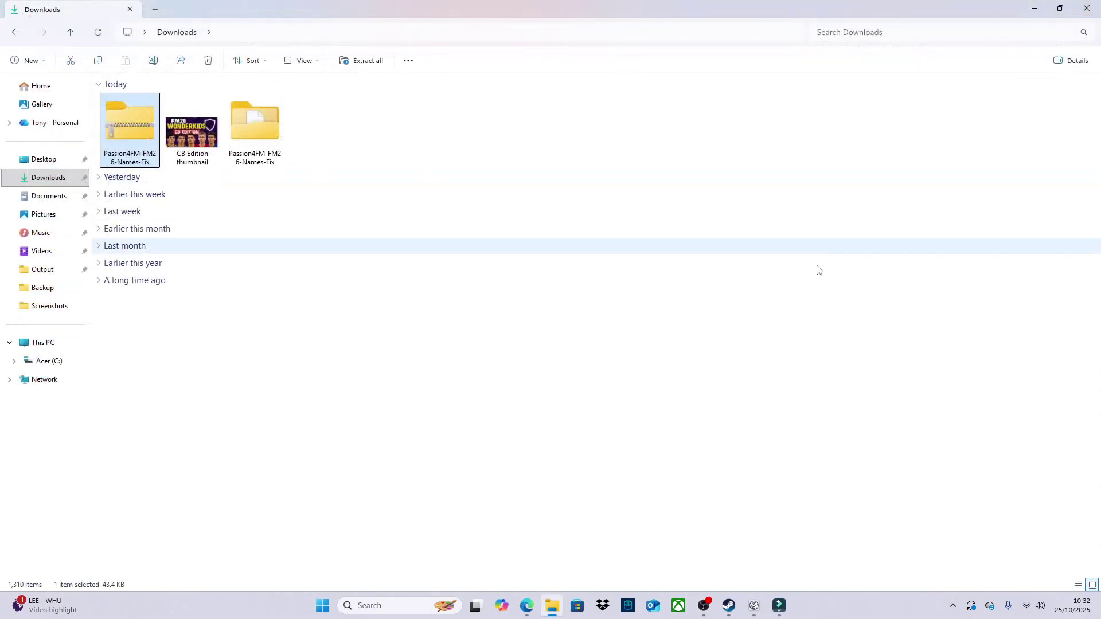
double_click(271, 131)
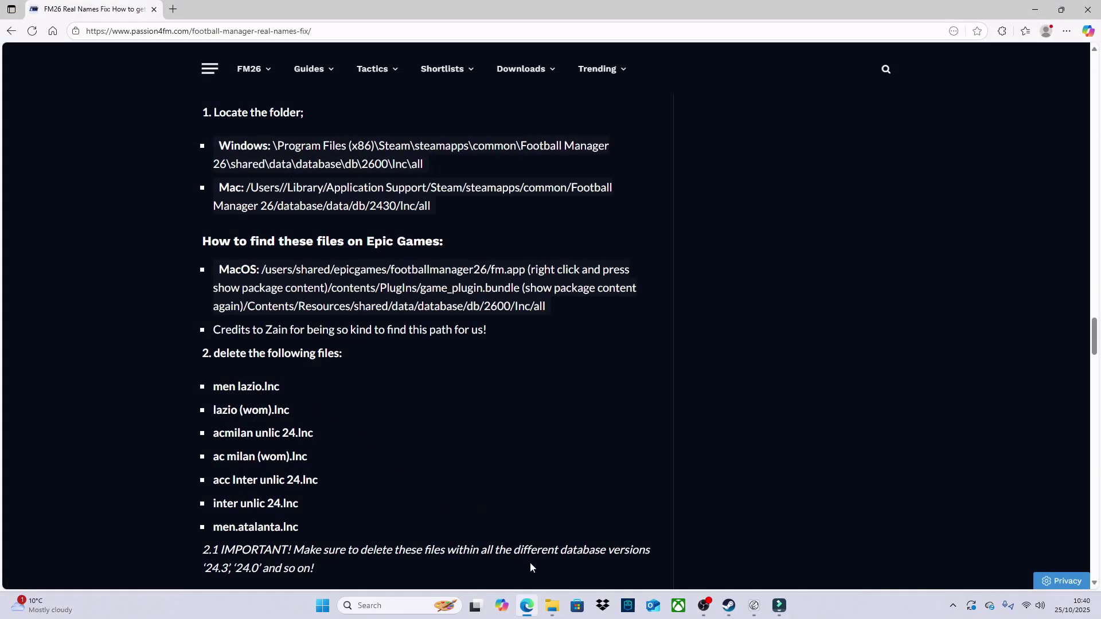
click(552, 606)
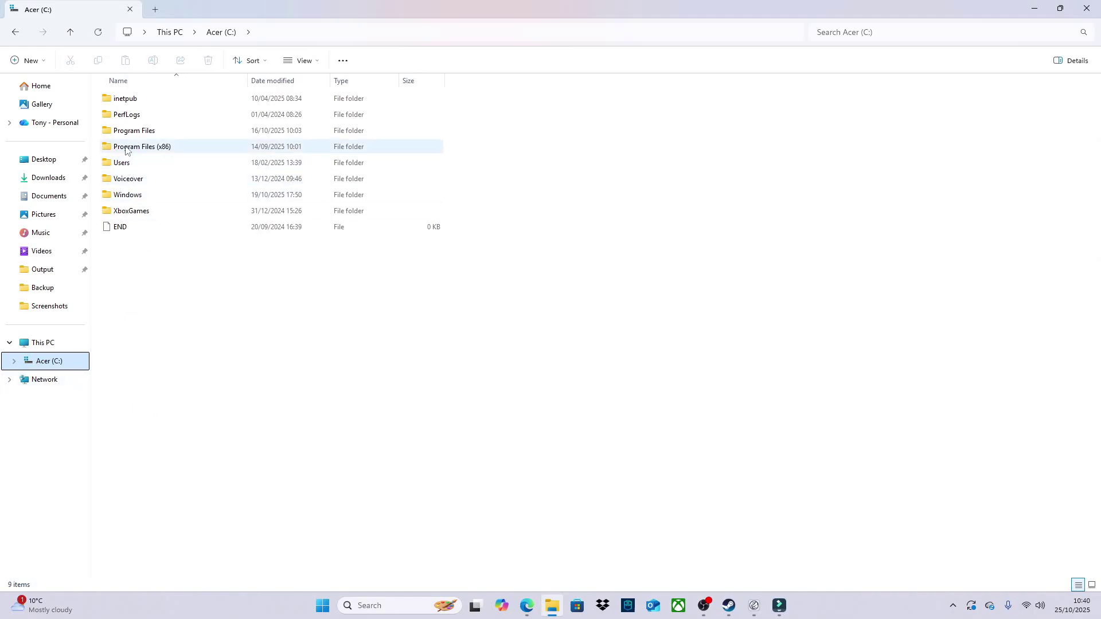
Go through Program Files (x86), Steam, steamapps and common to the Football Manager 26 folder.
click(127, 148)
double_click(126, 148)
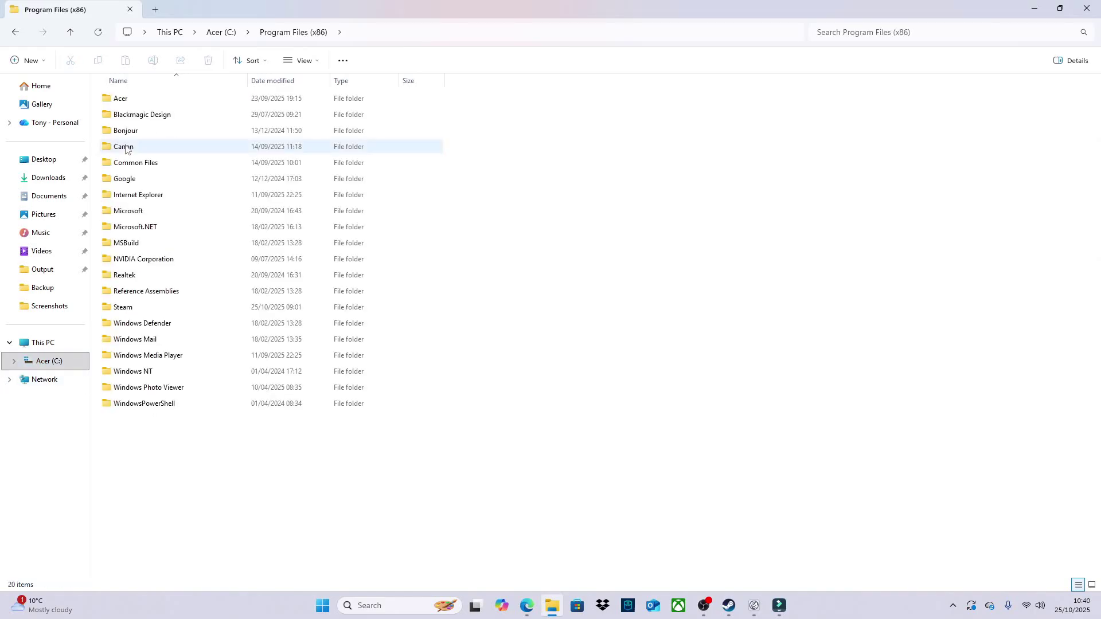
click(130, 309)
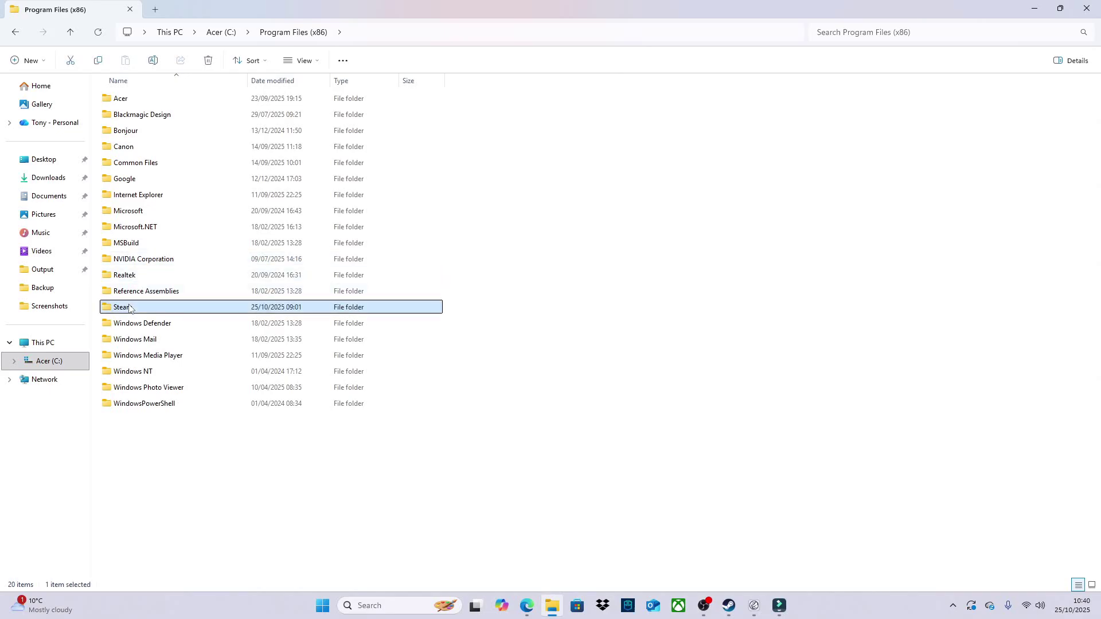
double_click(130, 309)
double_click(132, 325)
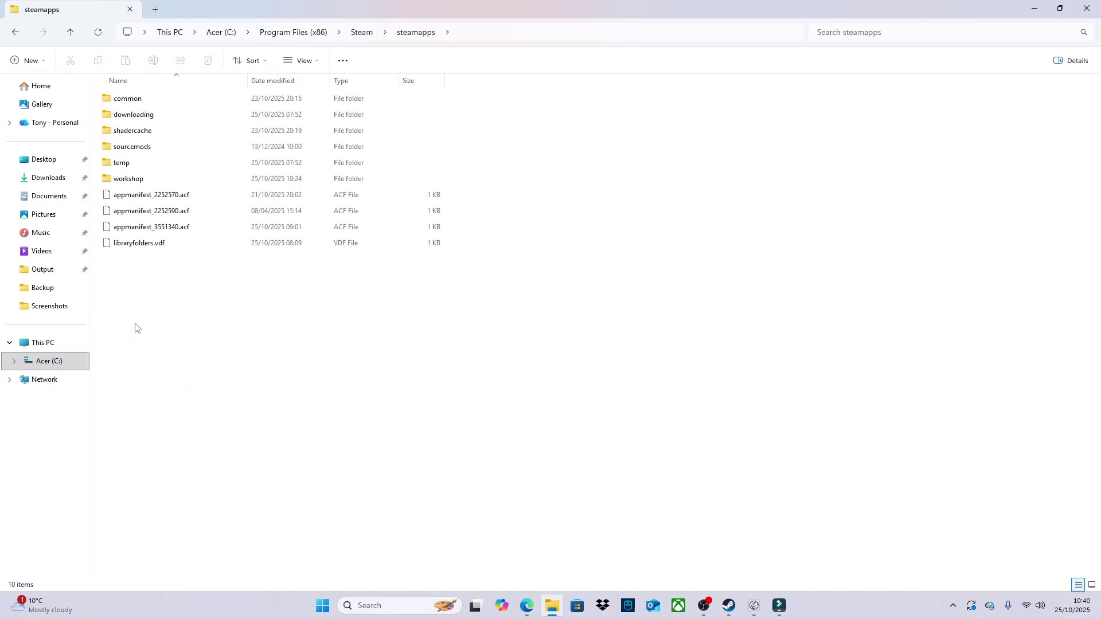
double_click(131, 103)
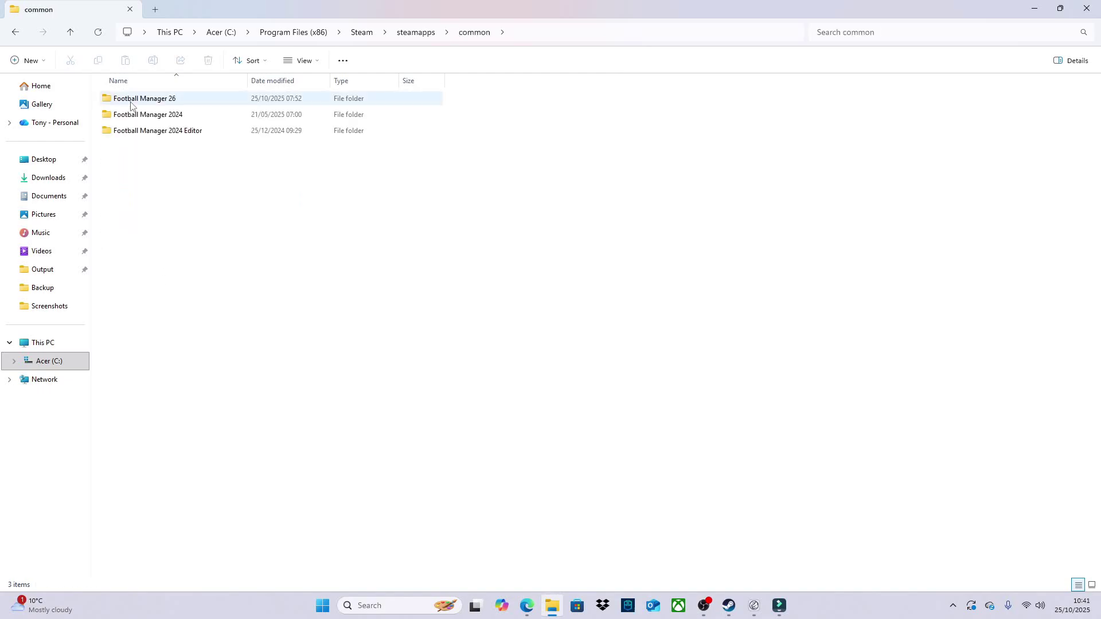
double_click(131, 103)
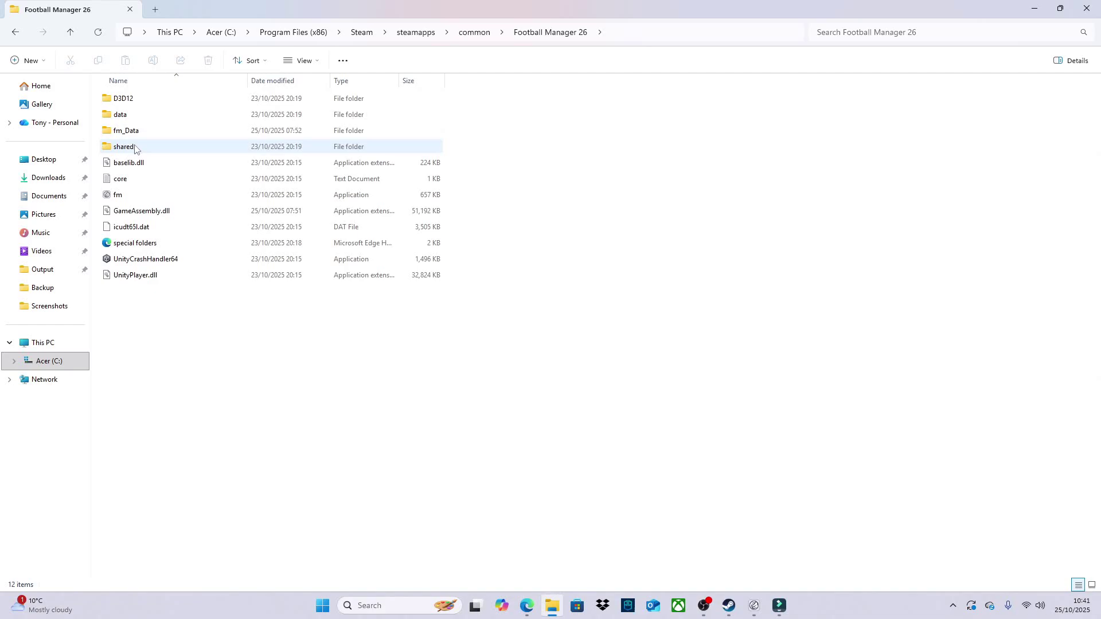
Continue through shared, data, database, db and 2600 into lnc > all.
double_click(136, 148)
double_click(130, 104)
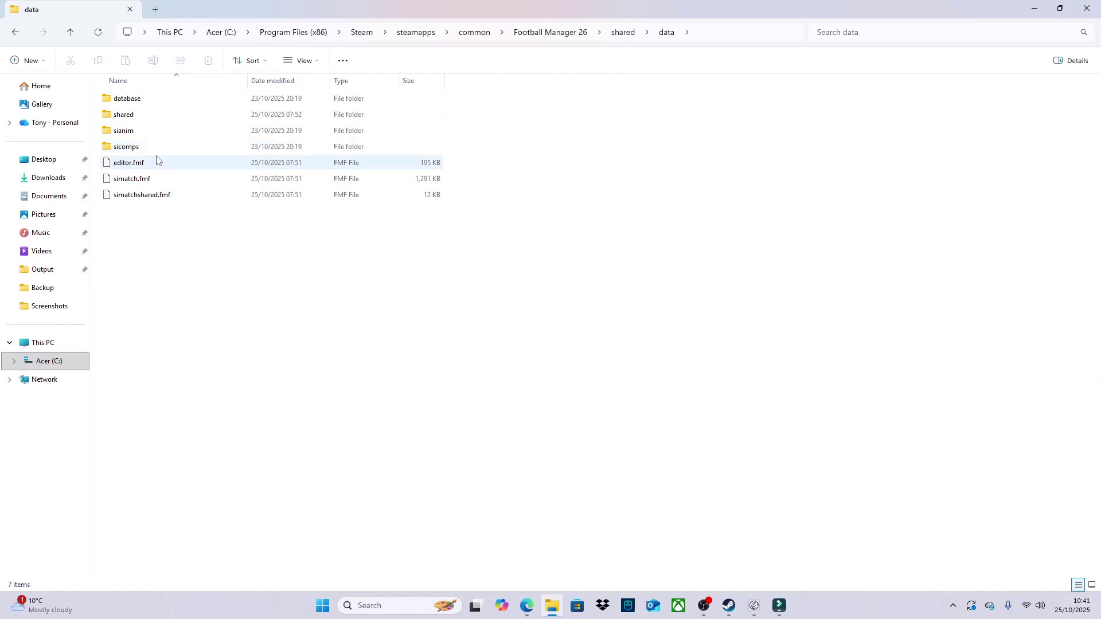
double_click(143, 99)
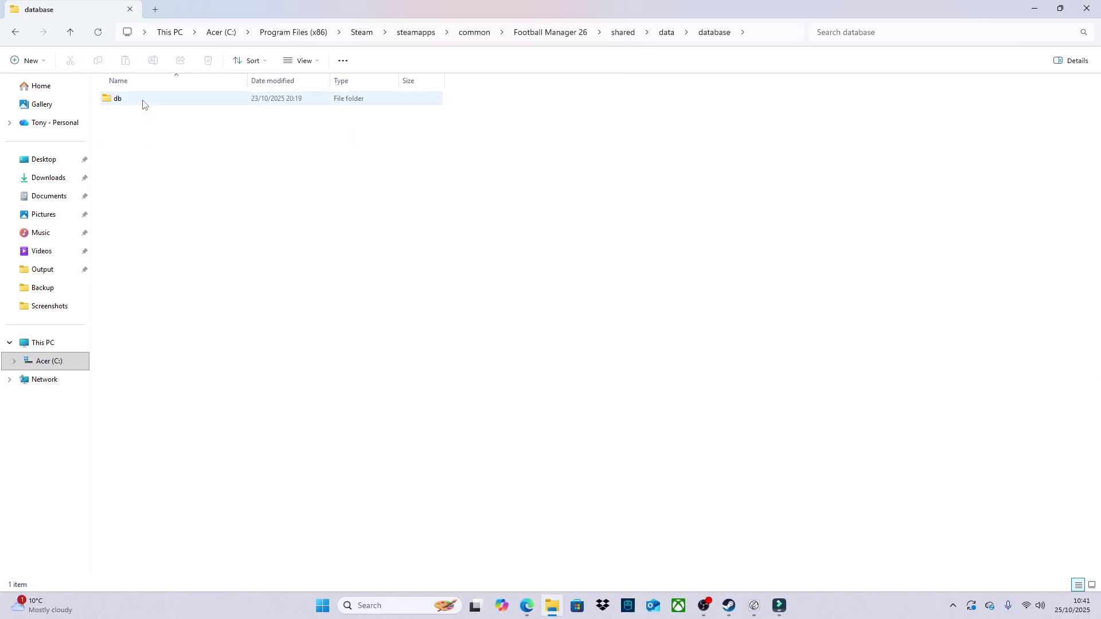
double_click(143, 102)
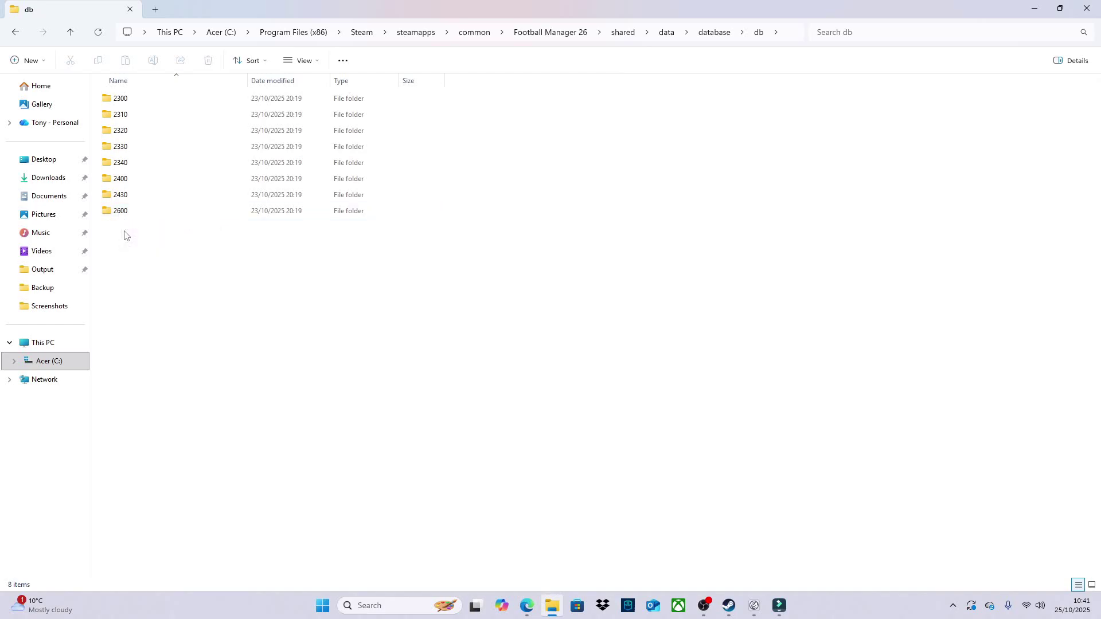
click(127, 216)
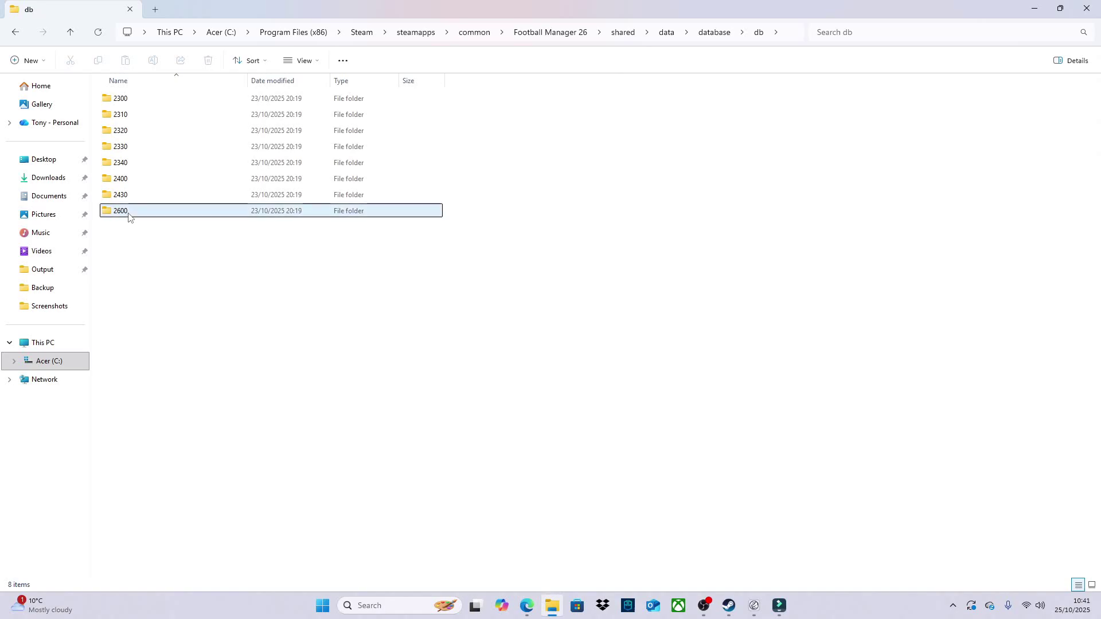
double_click(123, 216)
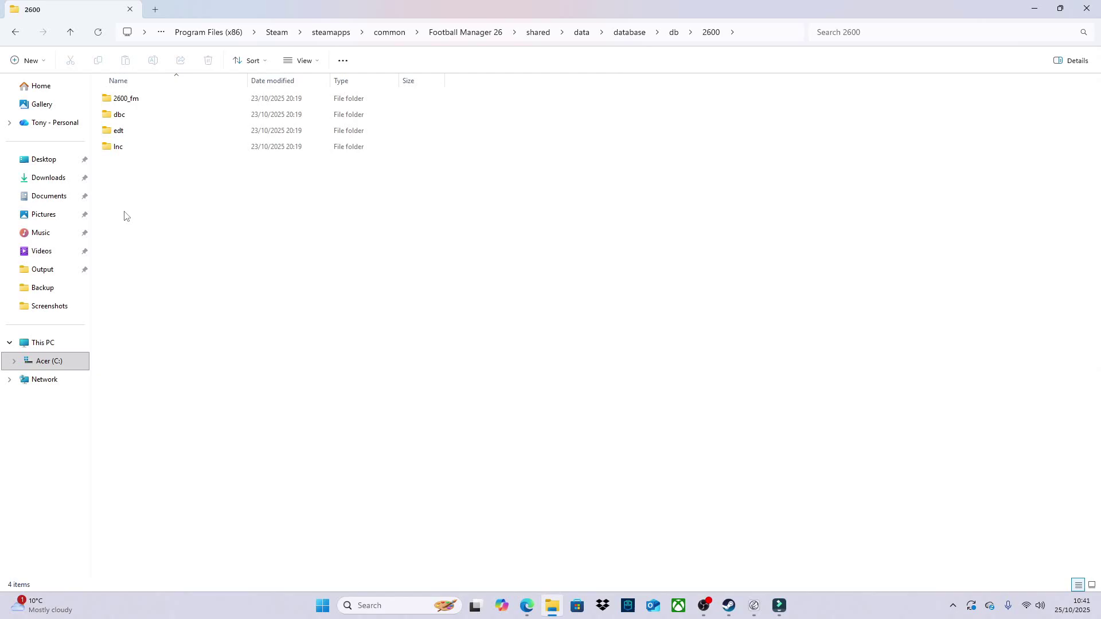
double_click(123, 148)
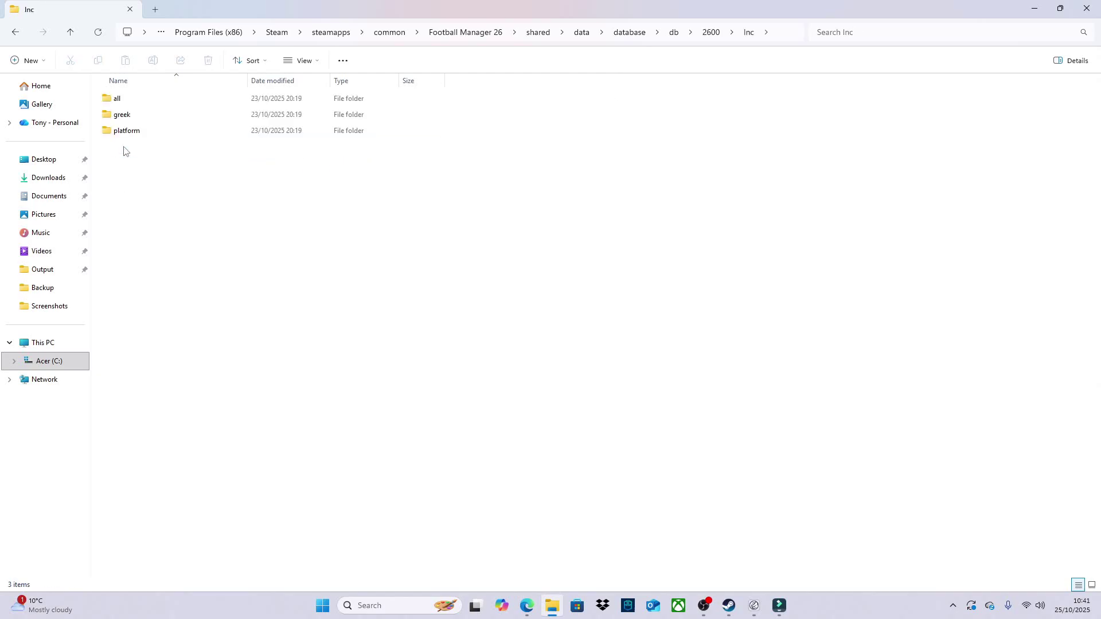
double_click(119, 99)
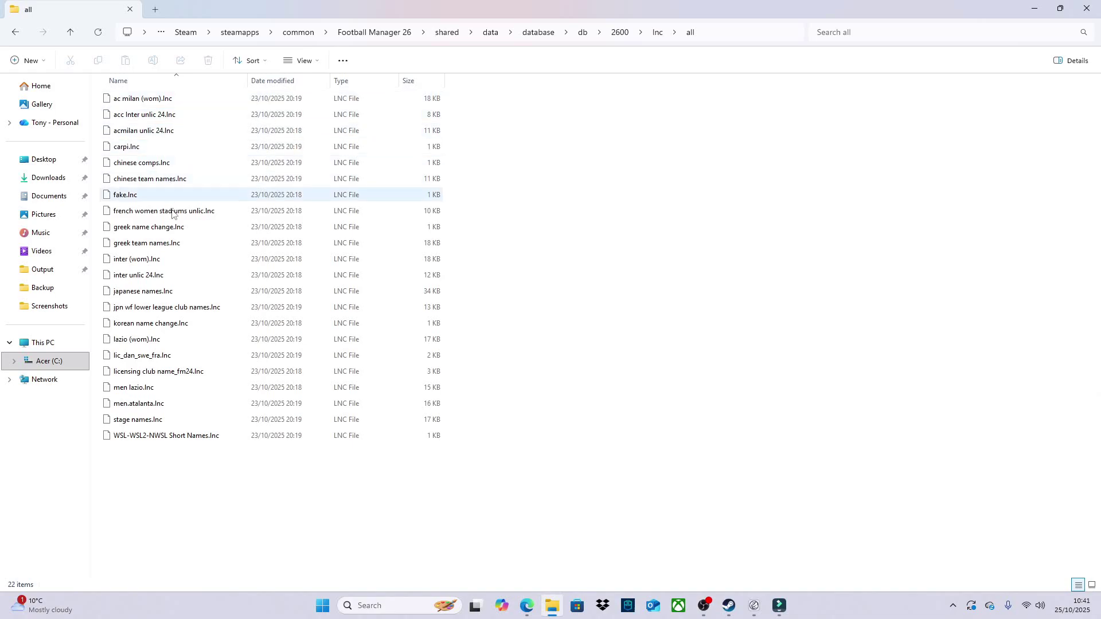
Delete men lazio, lazio (wom), acmilan unlic 24 and acc Inter unlic 24 .lnc files.
click(151, 388)
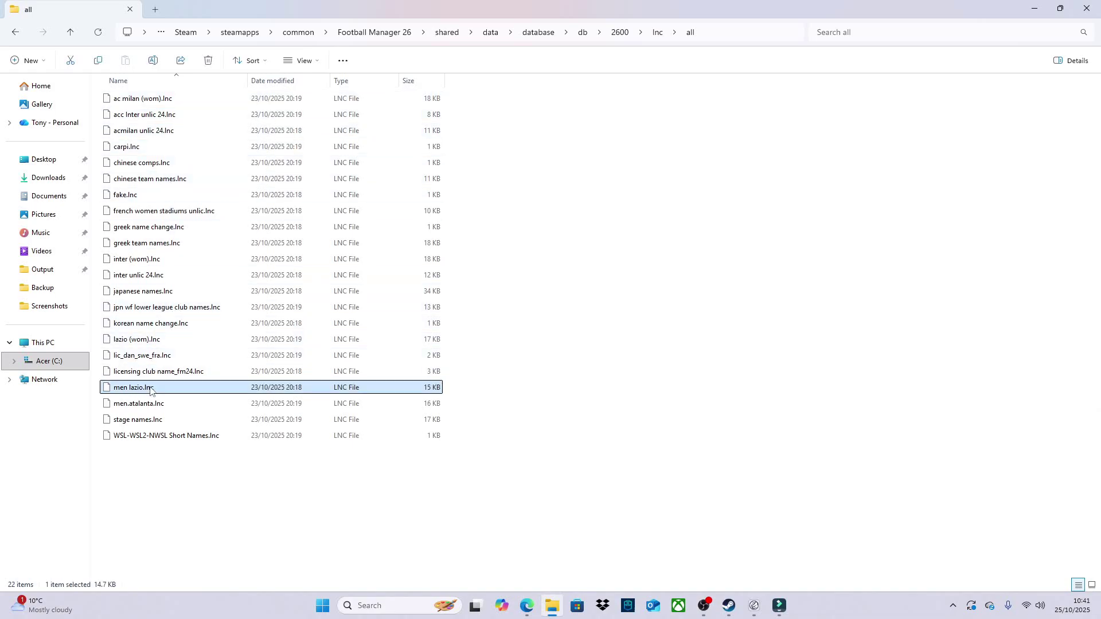
key(Delete)
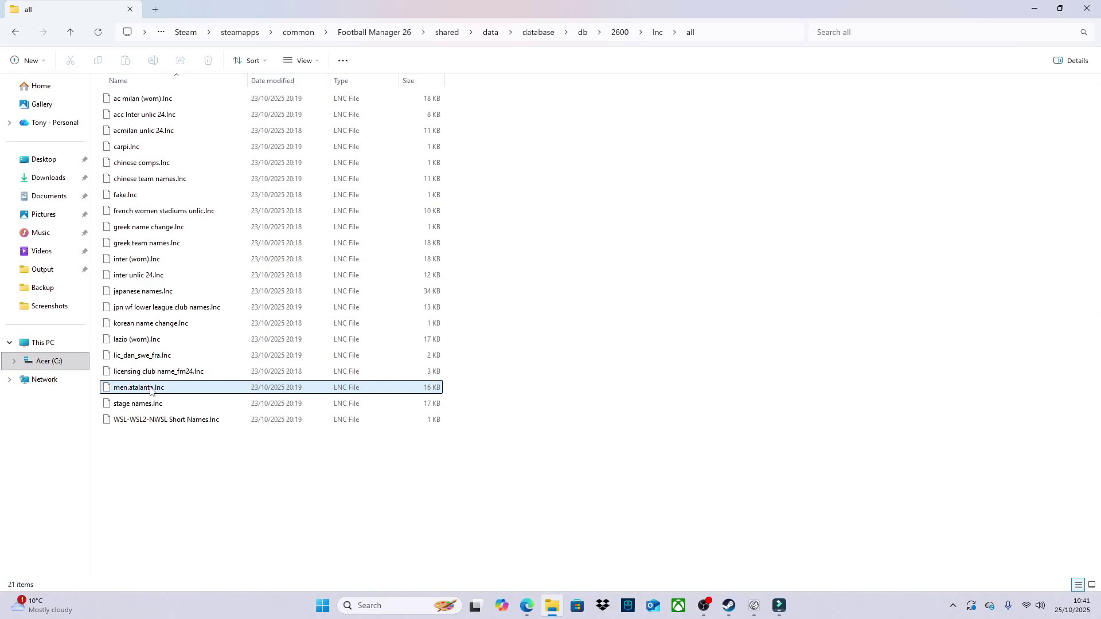
click(117, 341)
key(Delete)
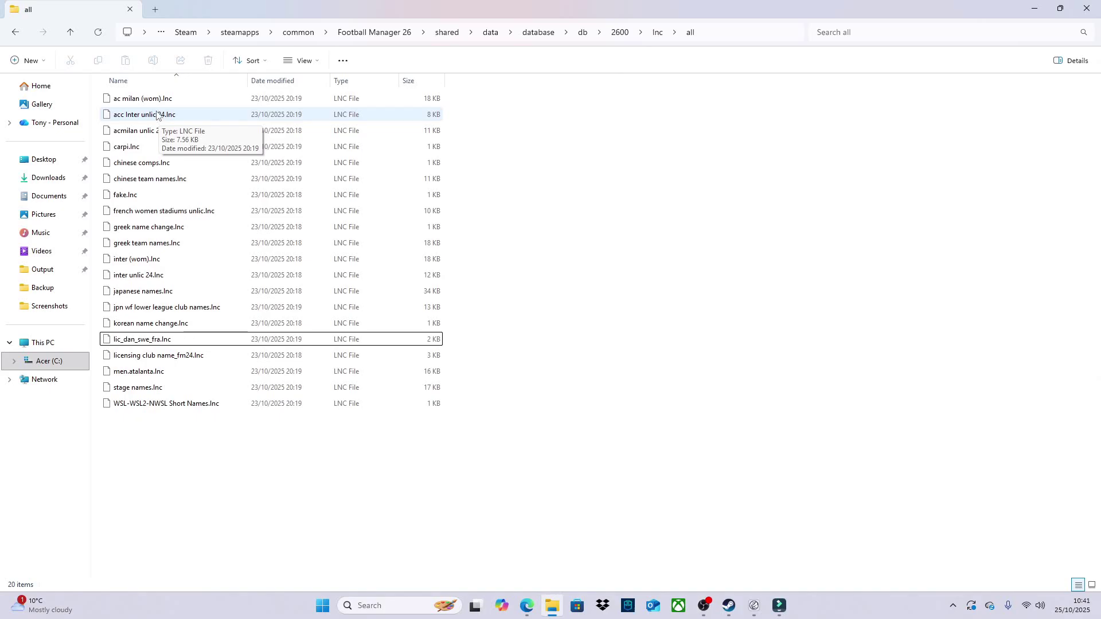
click(139, 119)
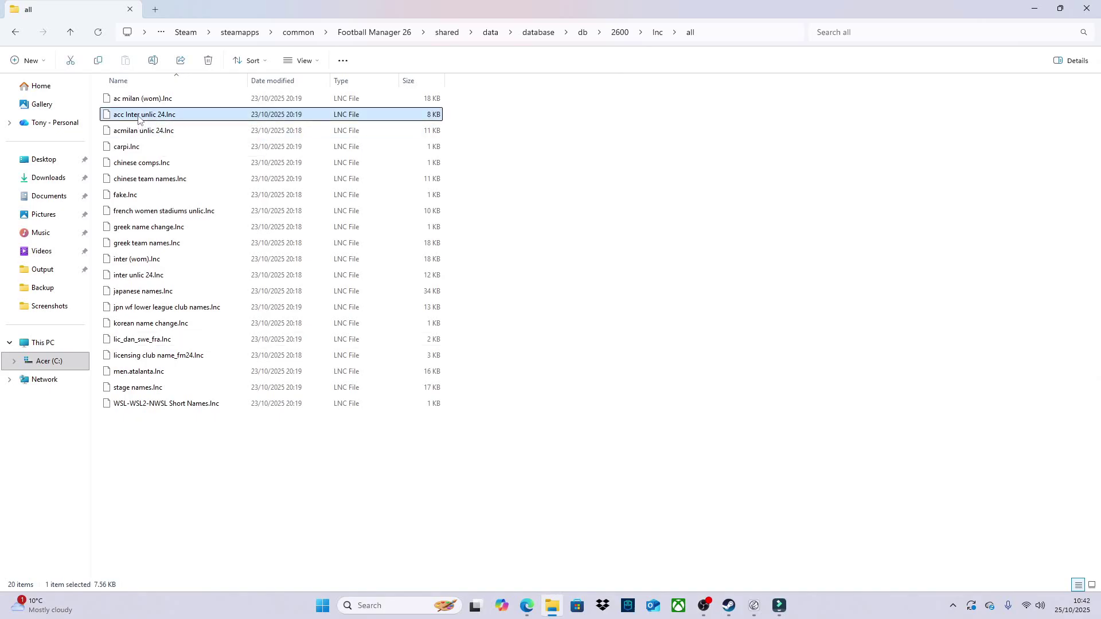
click(154, 133)
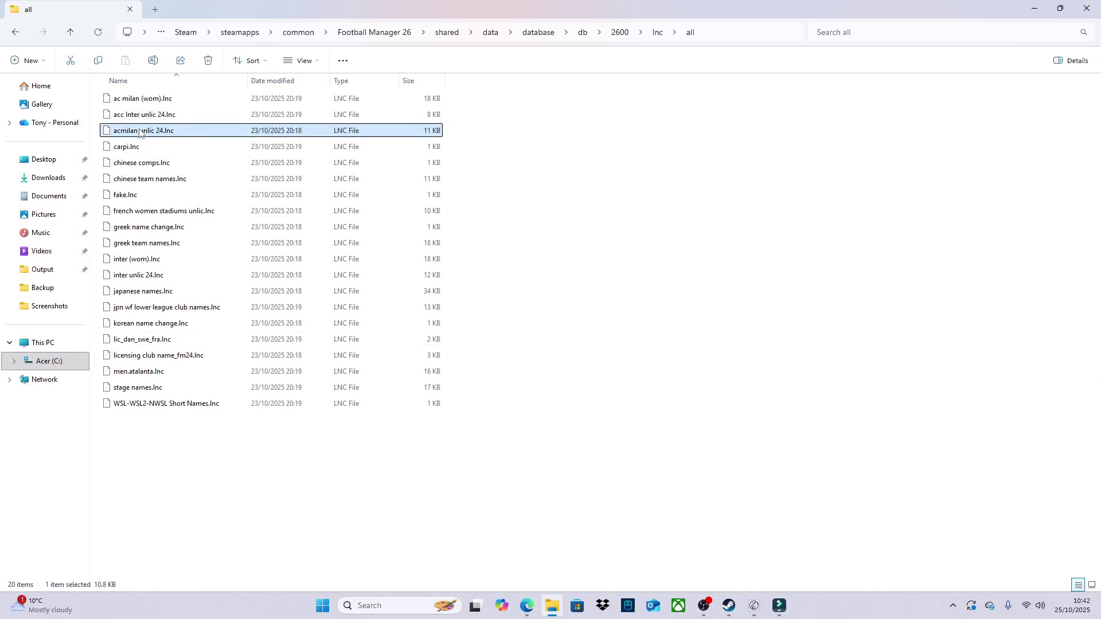
mouse_move(143, 131)
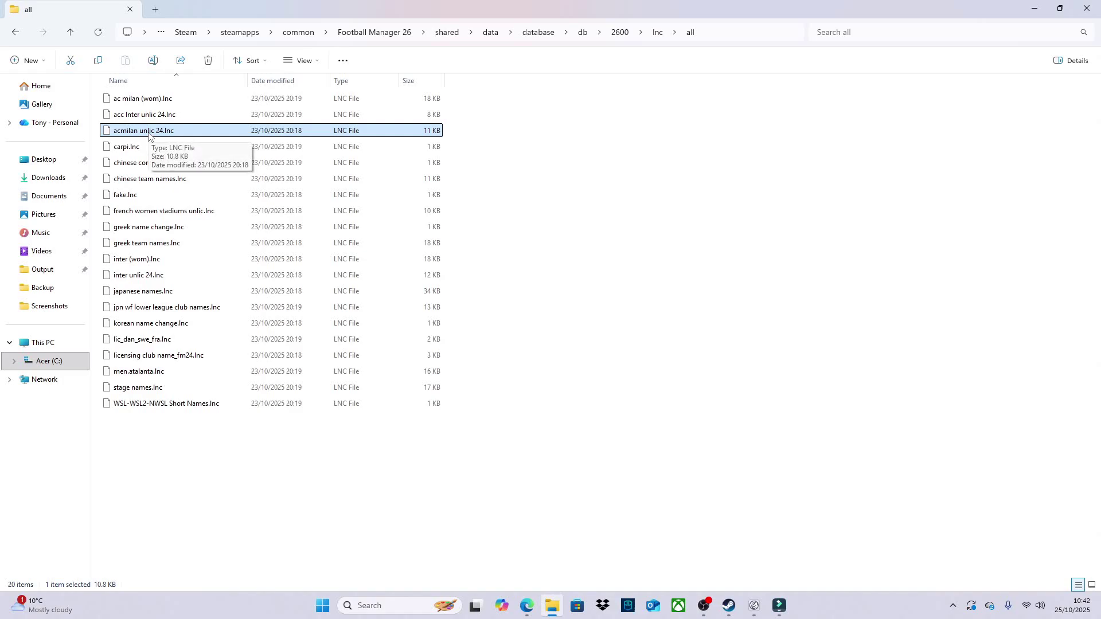
key(Delete)
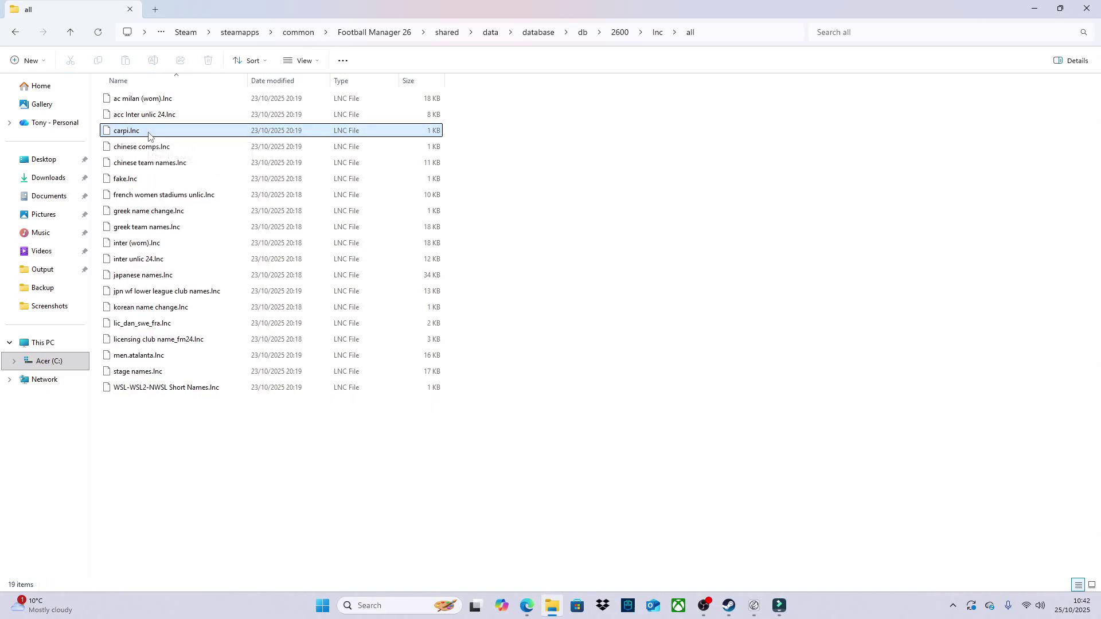
click(201, 117)
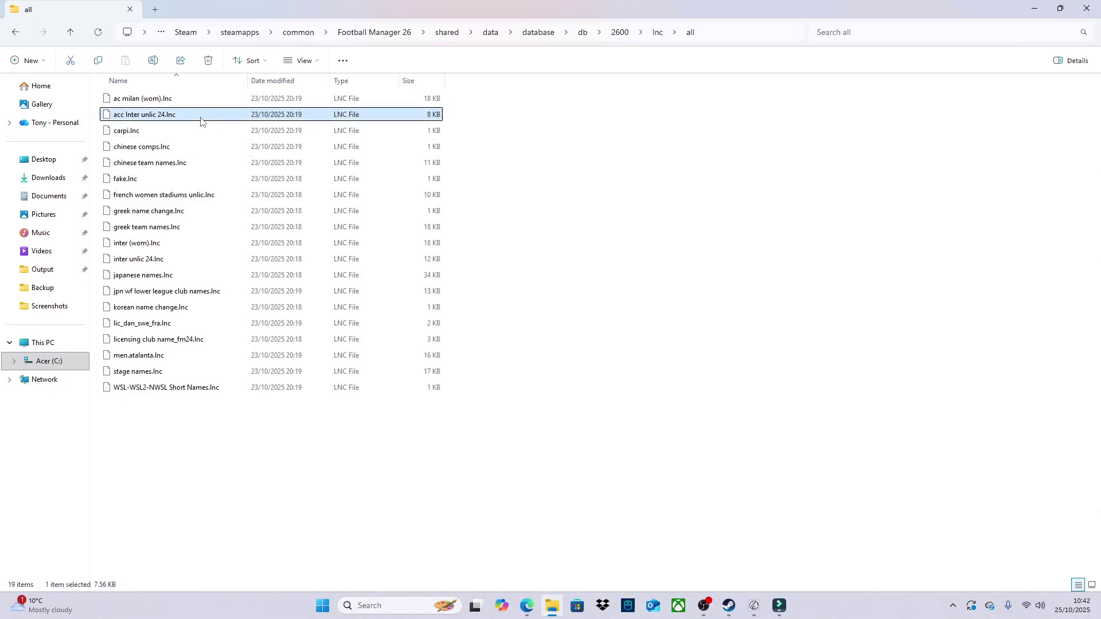
key(Delete)
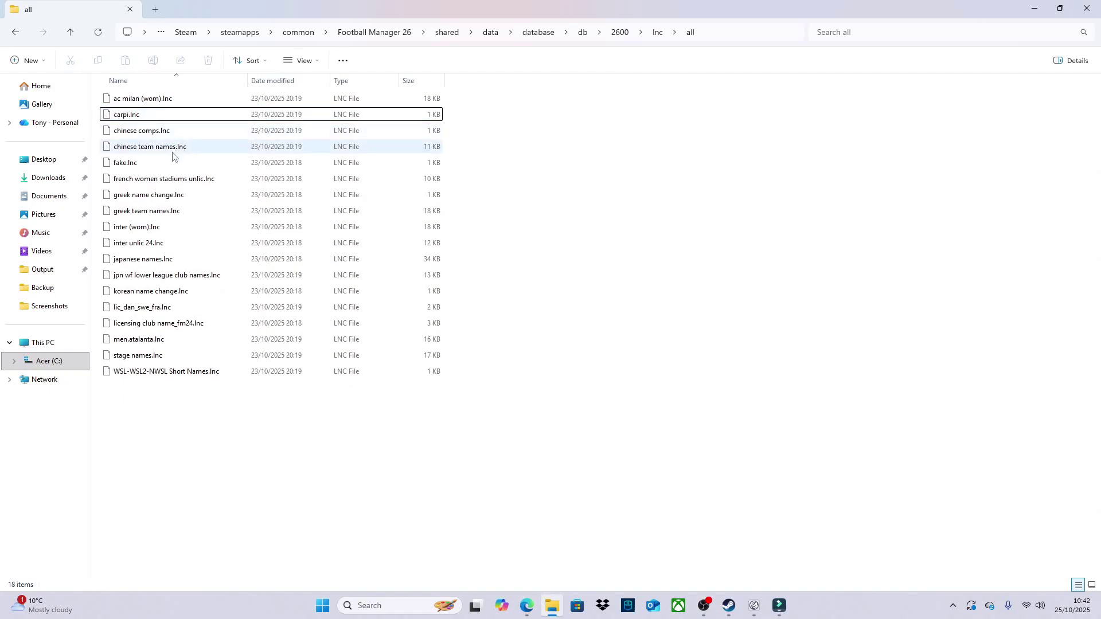
Delete the inter unlic 24, men.atalanta and fake .lnc files.
click(153, 243)
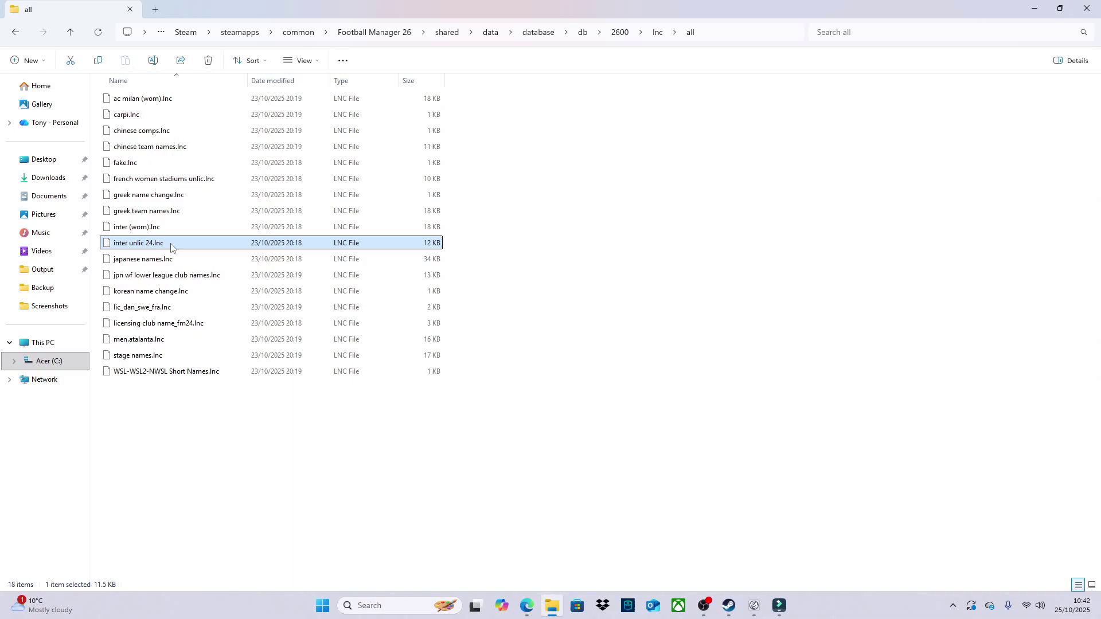
key(Delete)
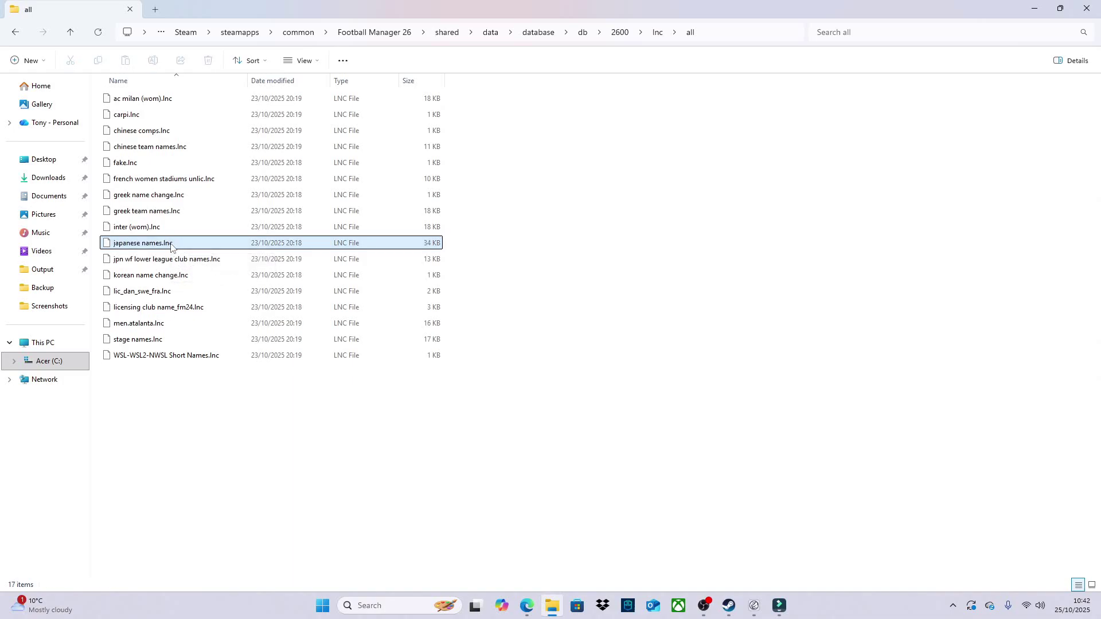
click(166, 324)
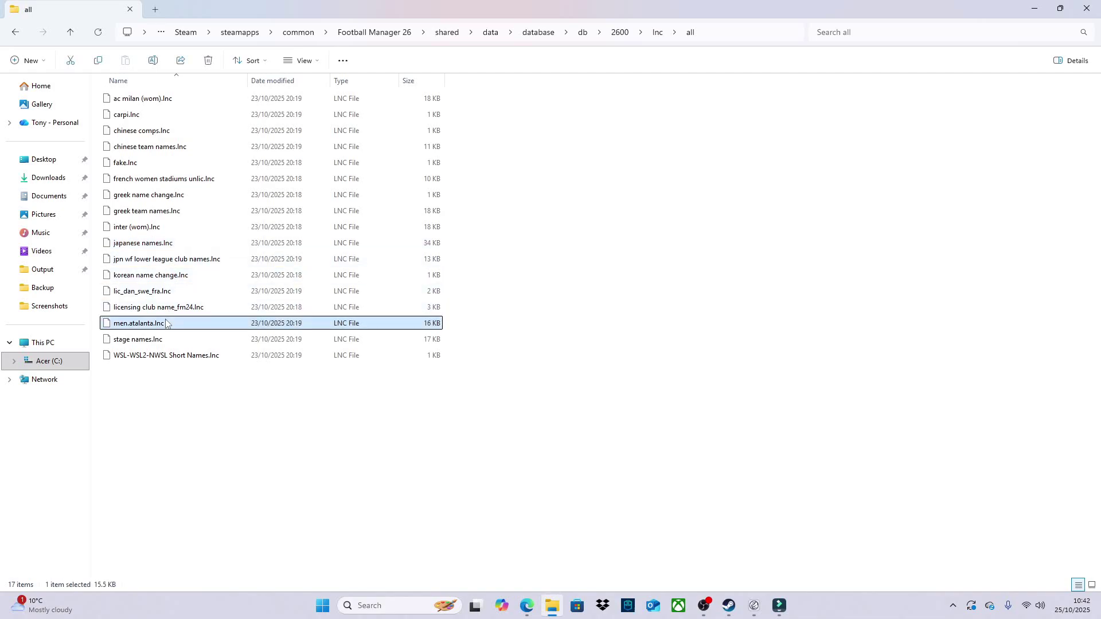
key(Delete)
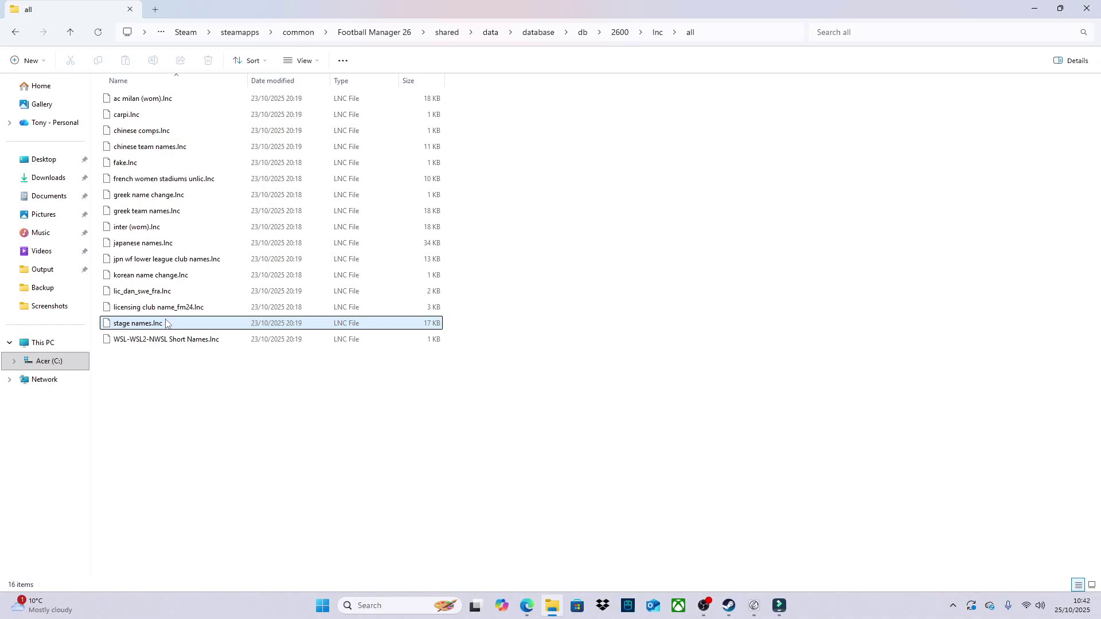
click(135, 167)
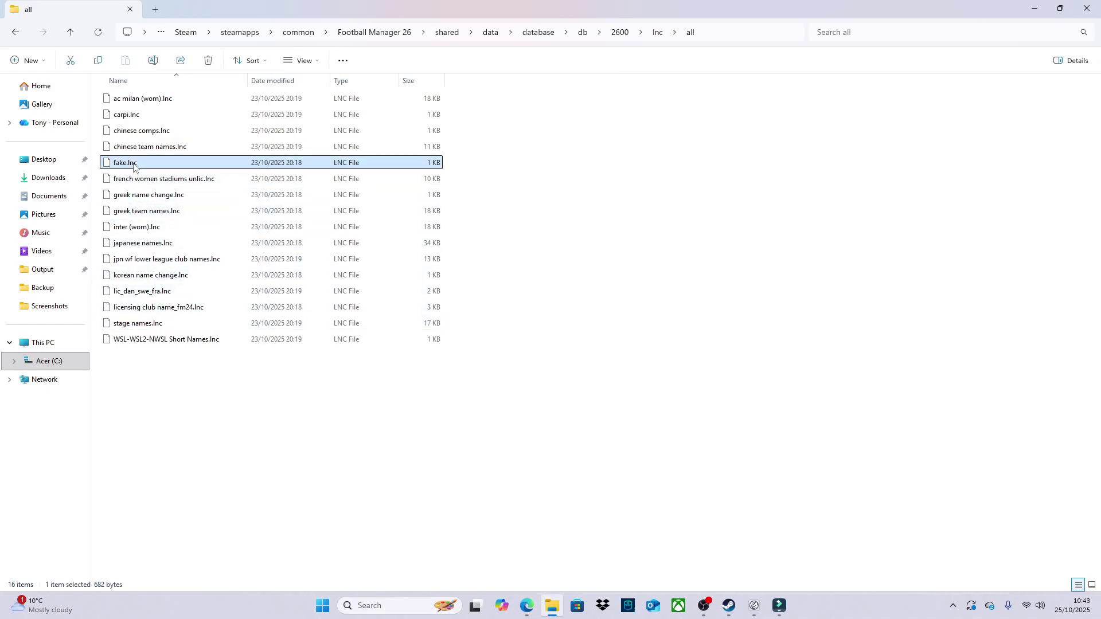
key(Delete)
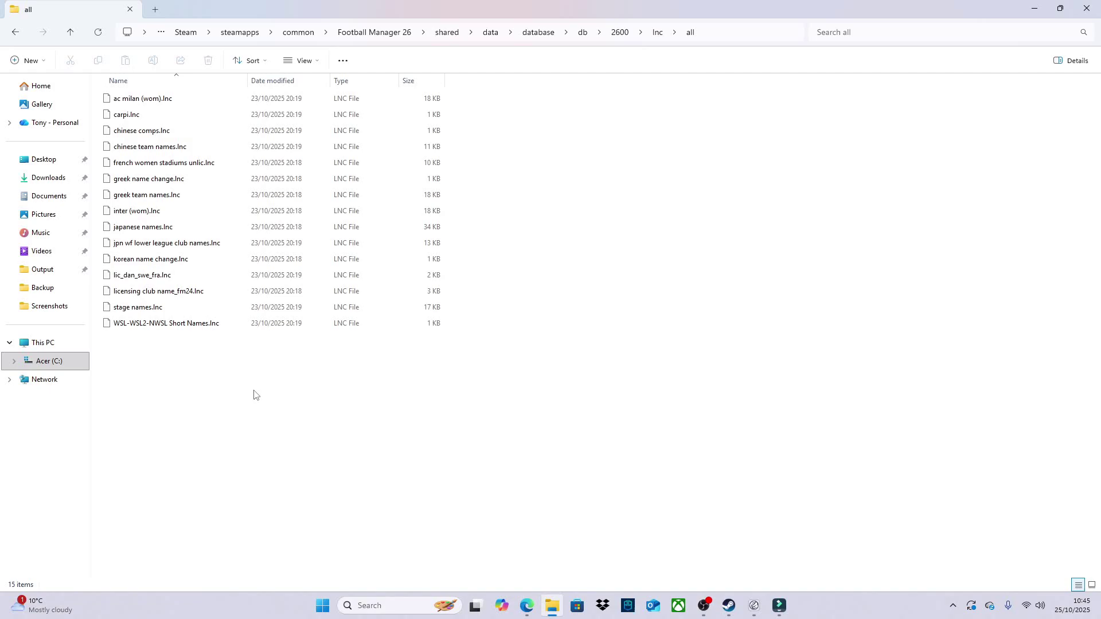
Go back to the 2600 folder and open dbc > permanent.
click(15, 33)
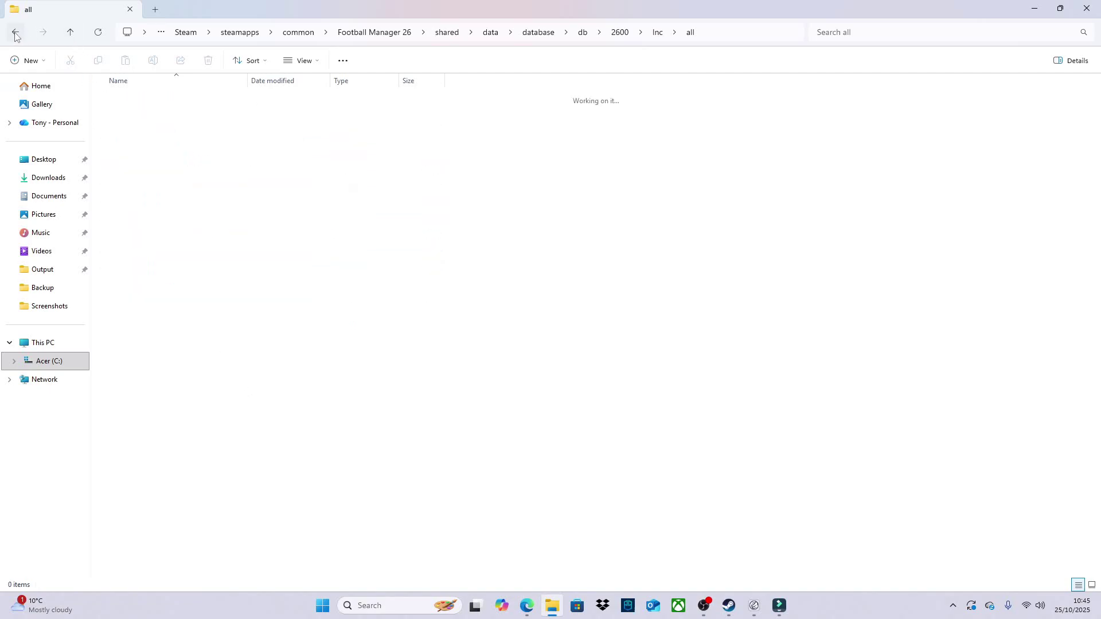
click(21, 38)
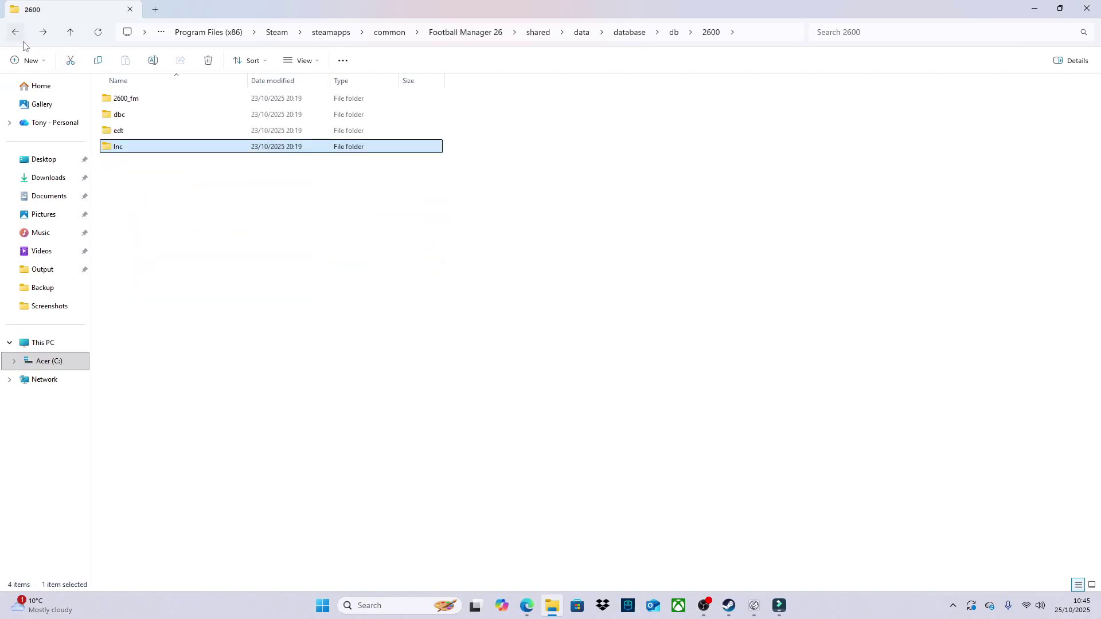
double_click(138, 119)
double_click(139, 101)
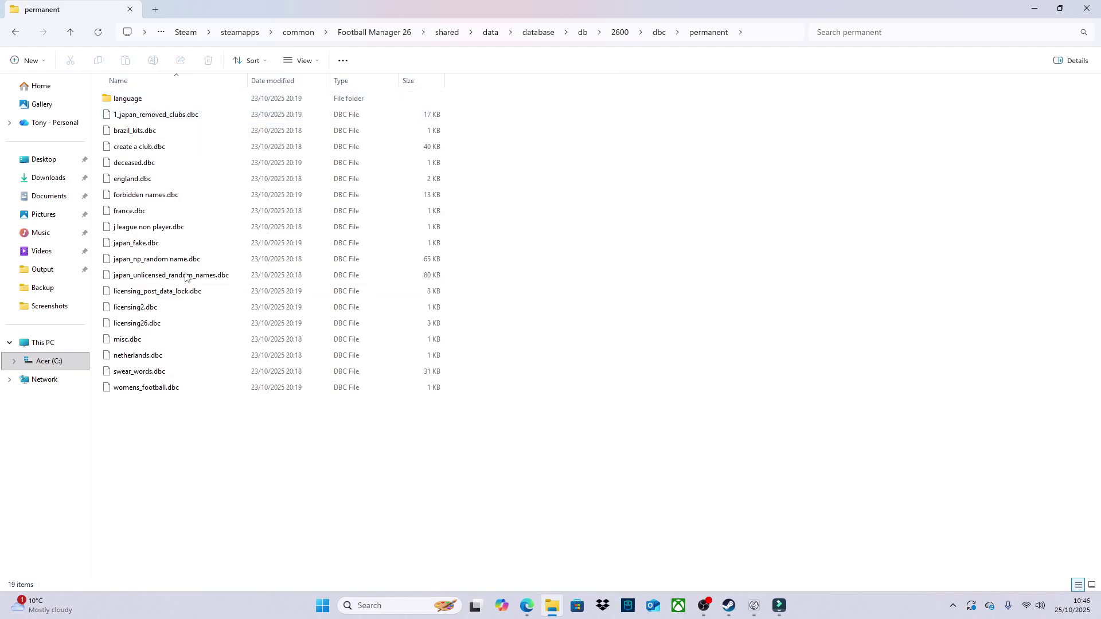
Delete brazil_kits.dbc, forbidden names.dbc and licensing2.dbc.
click(146, 132)
key(Delete)
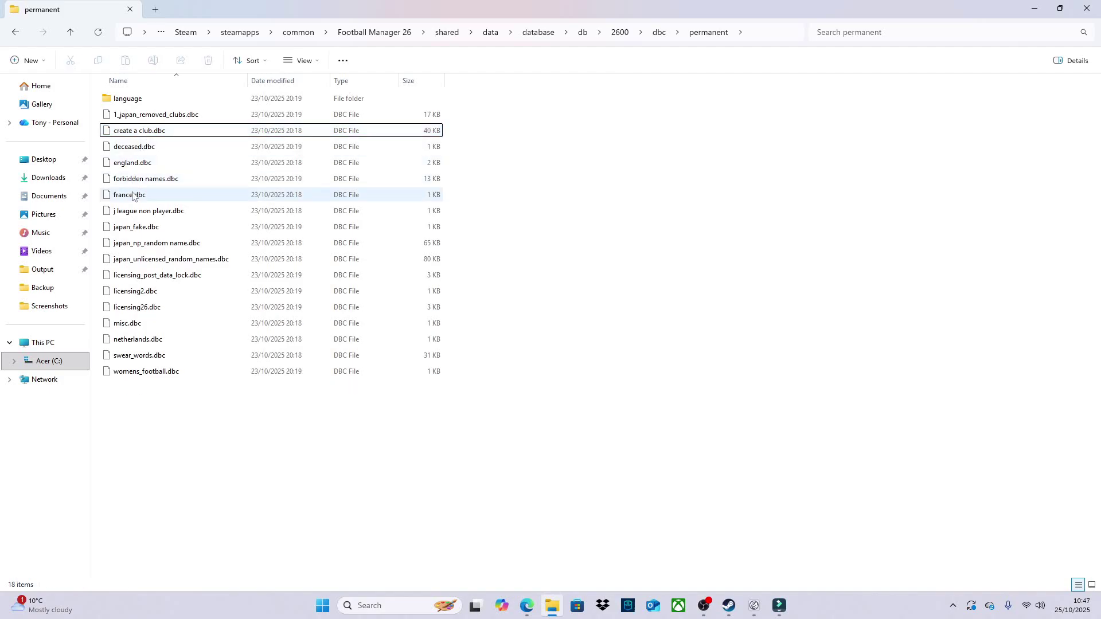
click(143, 182)
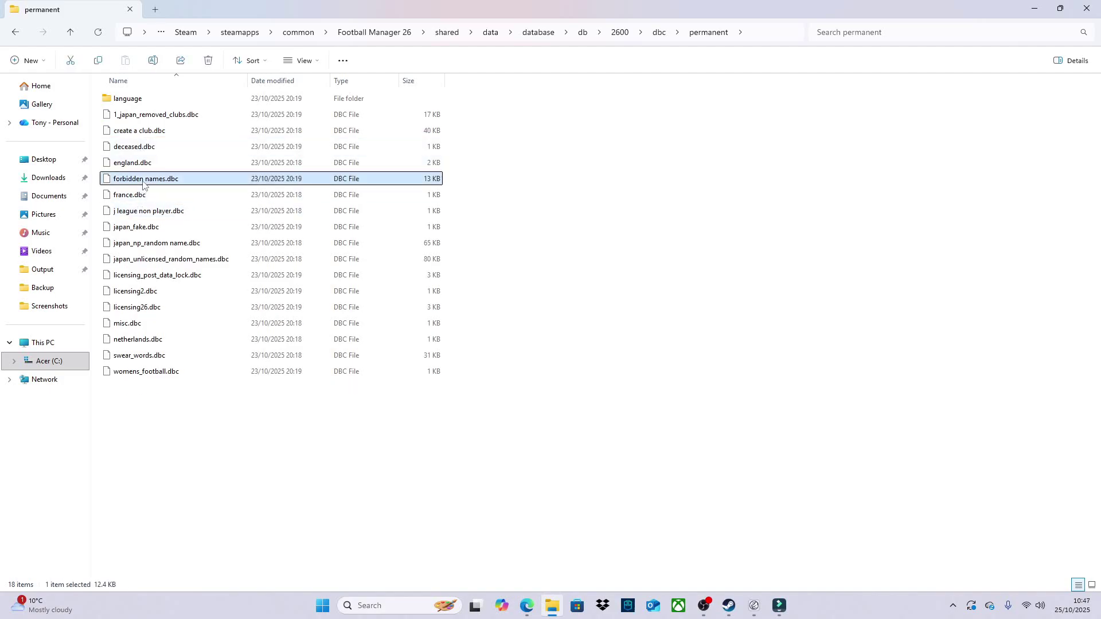
key(Delete)
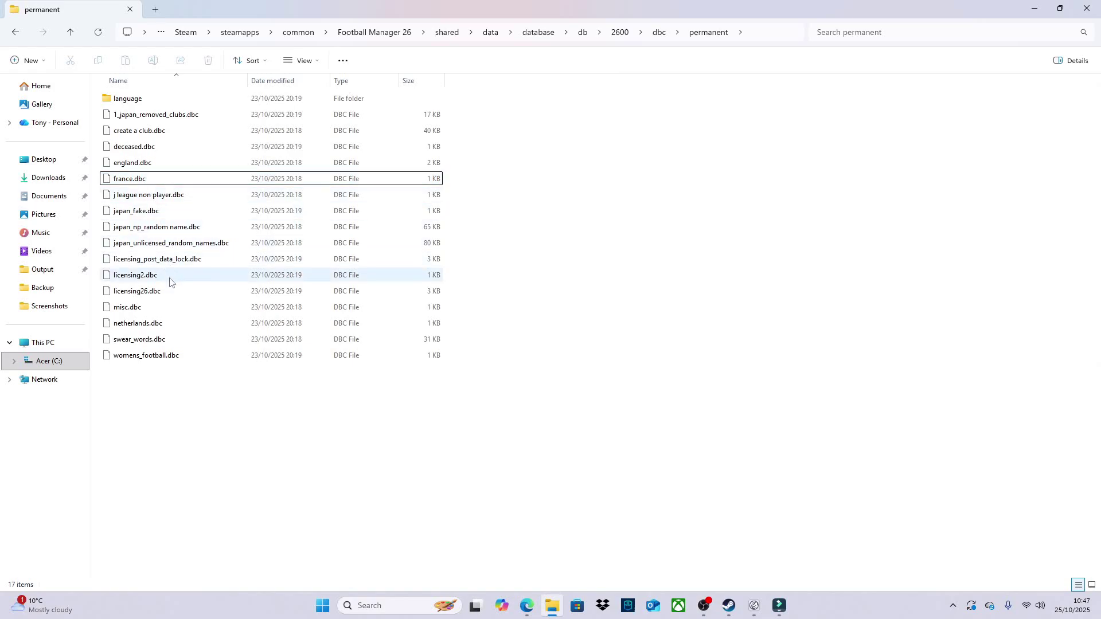
click(139, 280)
key(Delete)
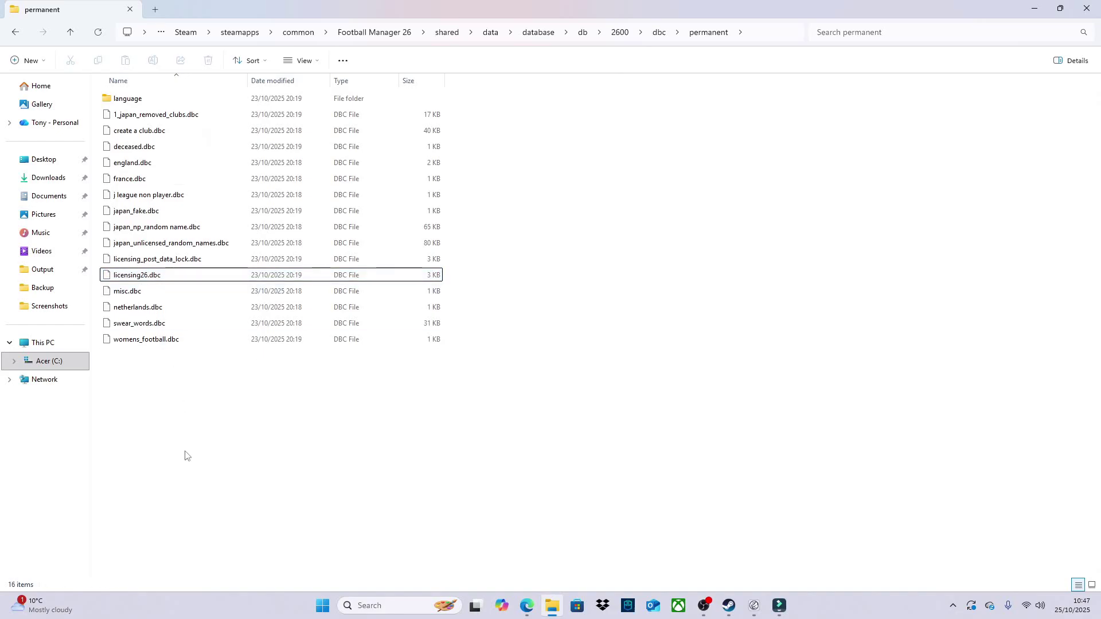
Cut all five files from the Passion4FM-FM26-Names-Fix folder in Downloads.
key(alt+Tab)
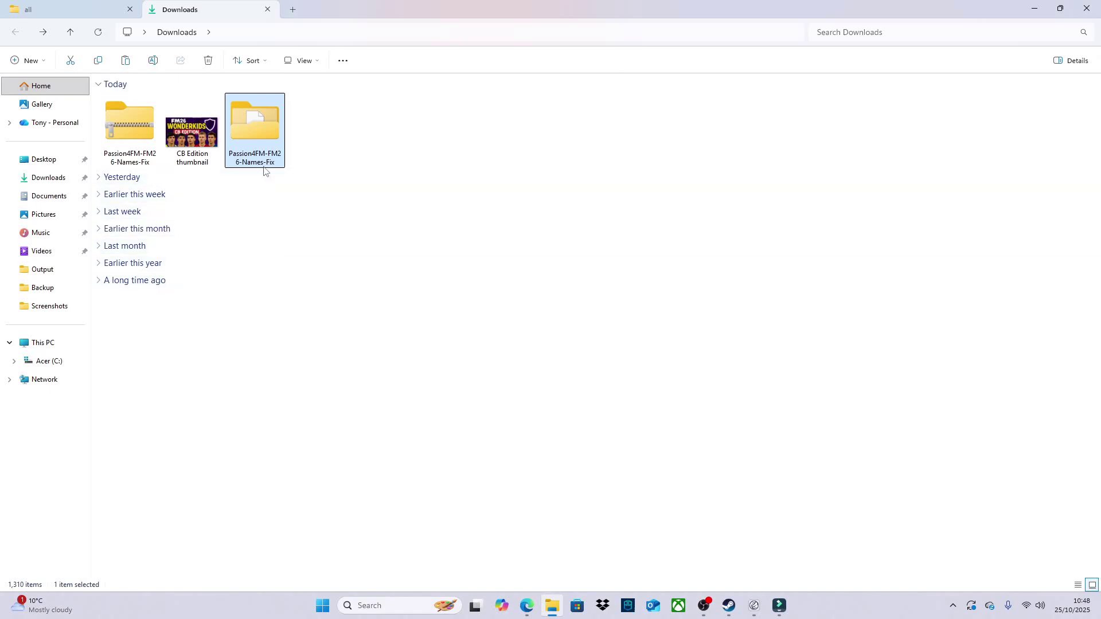
double_click(255, 133)
drag(184, 225, 133, 116)
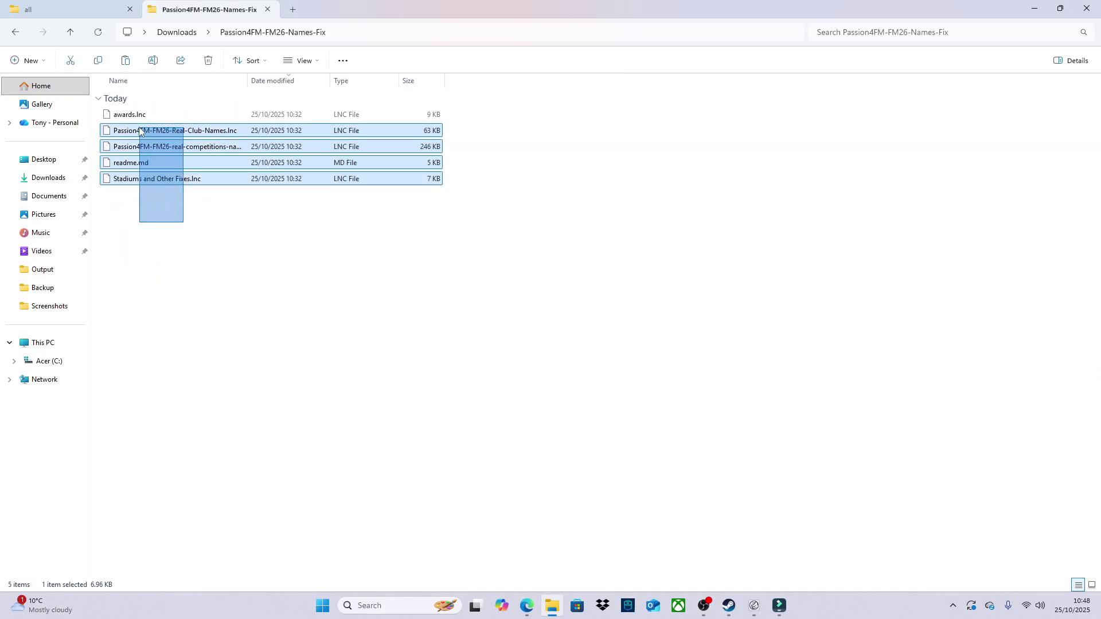
right_click(133, 116)
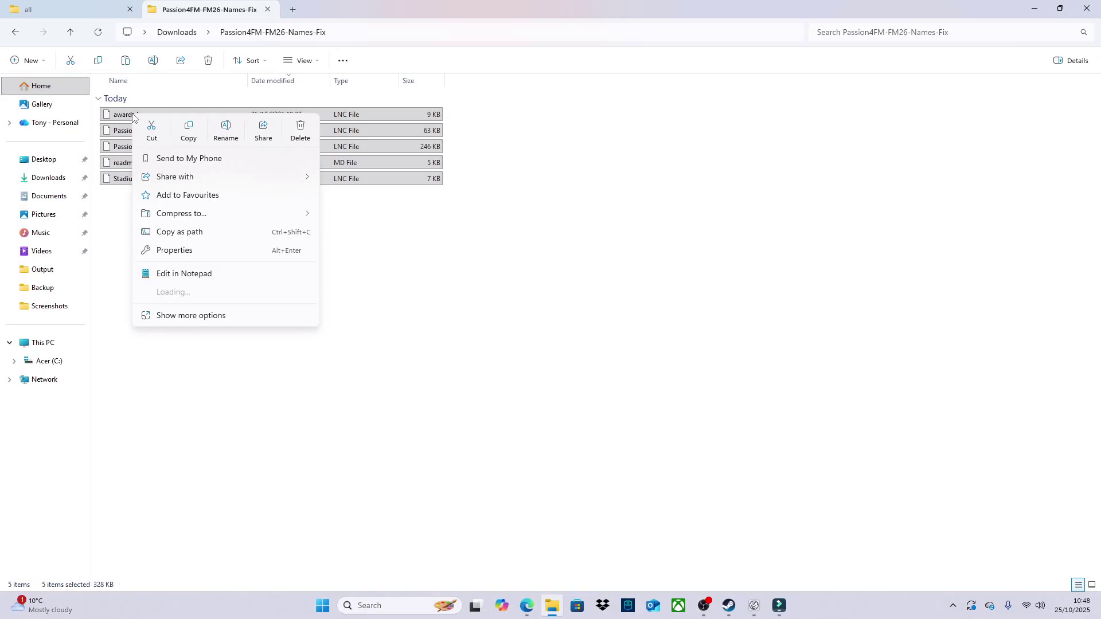
click(153, 137)
Paste the five fix files into Football Manager 26's lnc all folder.
click(81, 7)
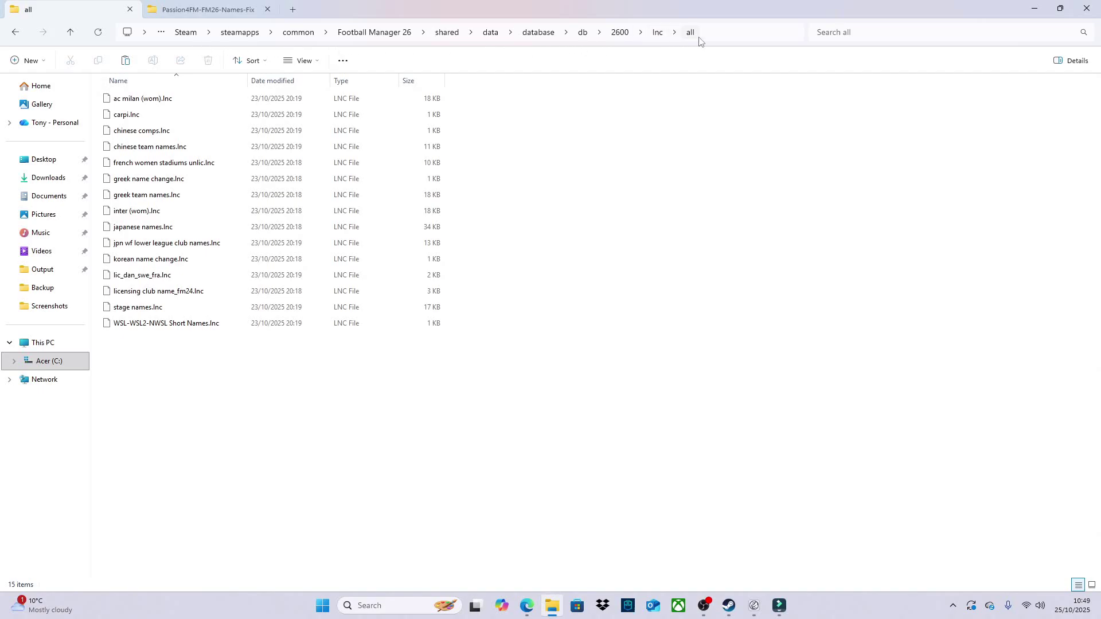
right_click(154, 367)
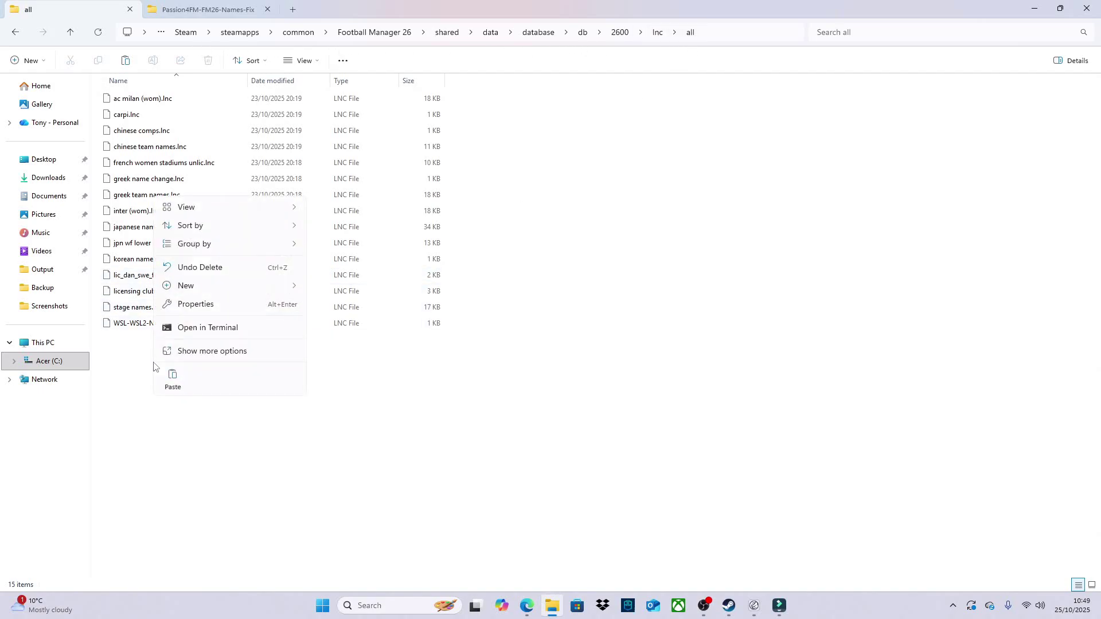
click(172, 377)
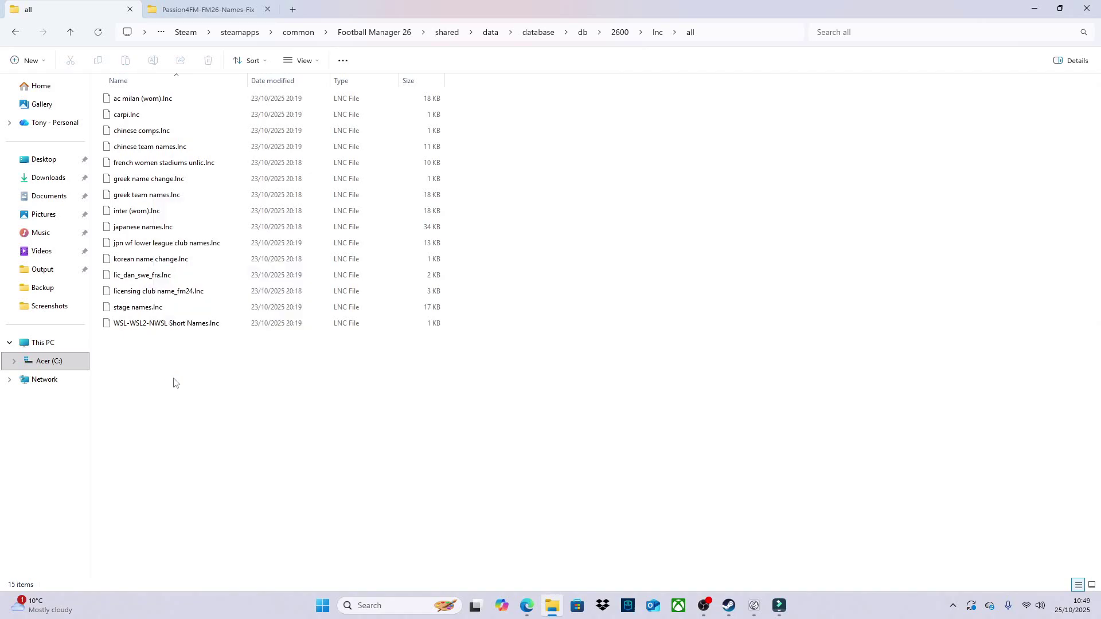
click(173, 464)
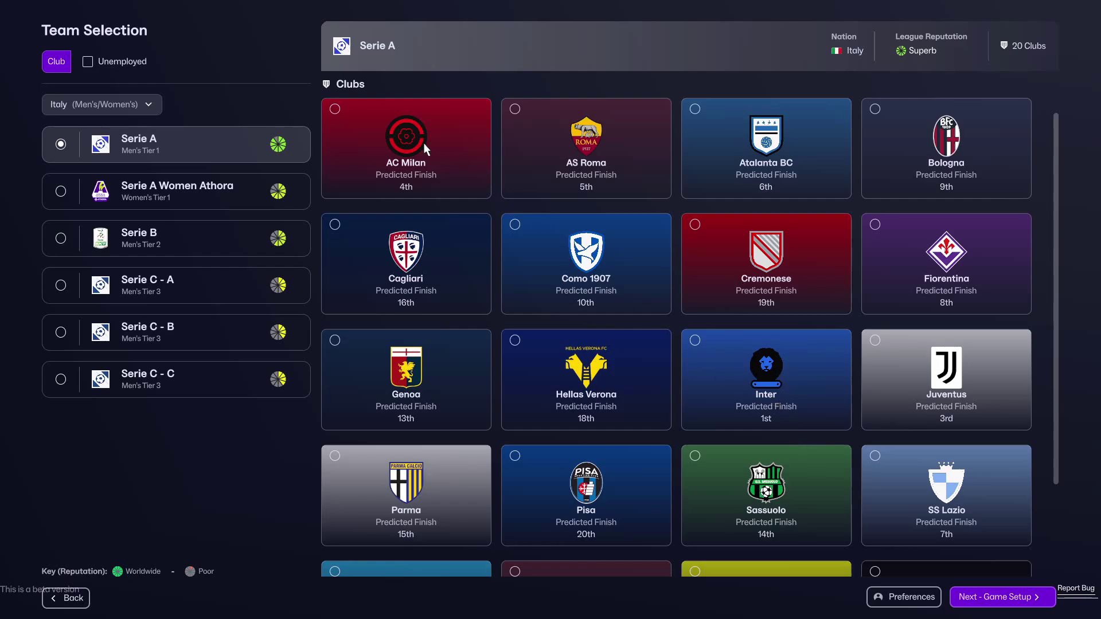
Check the Serie A club grid shows real names, then proceed to Game Setup to load.
scroll(783, 401, down, 2)
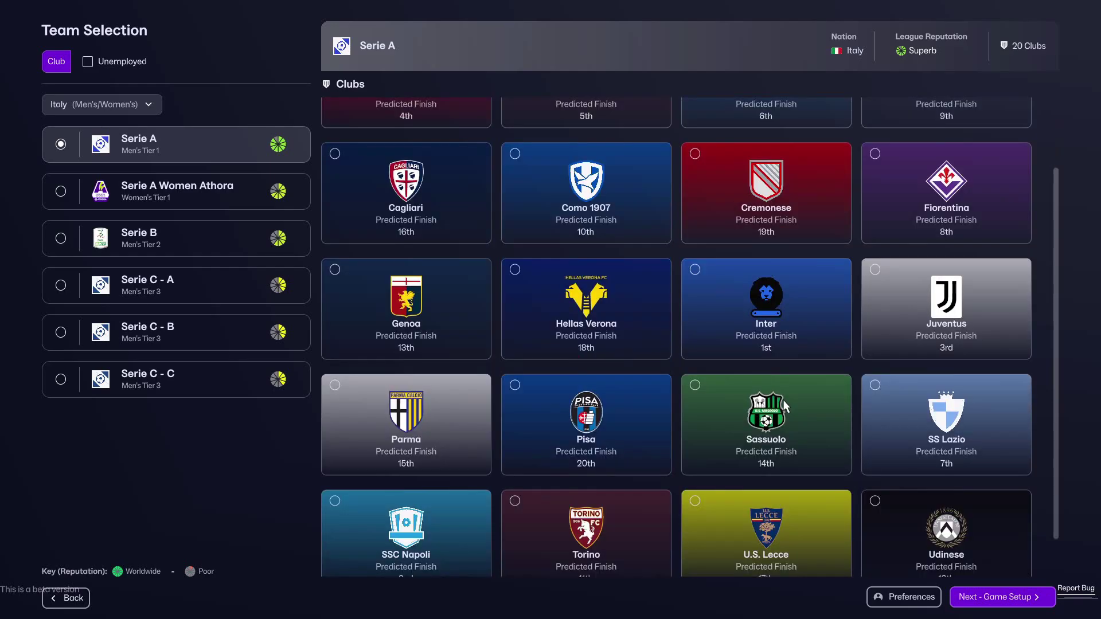
scroll(780, 385, up, 2)
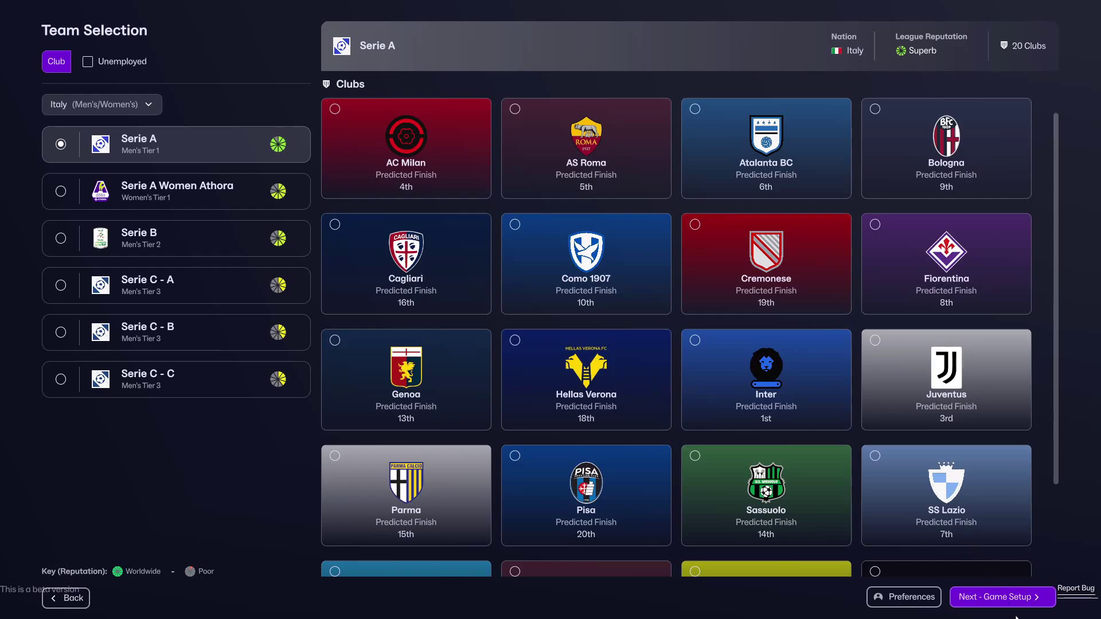
click(1012, 599)
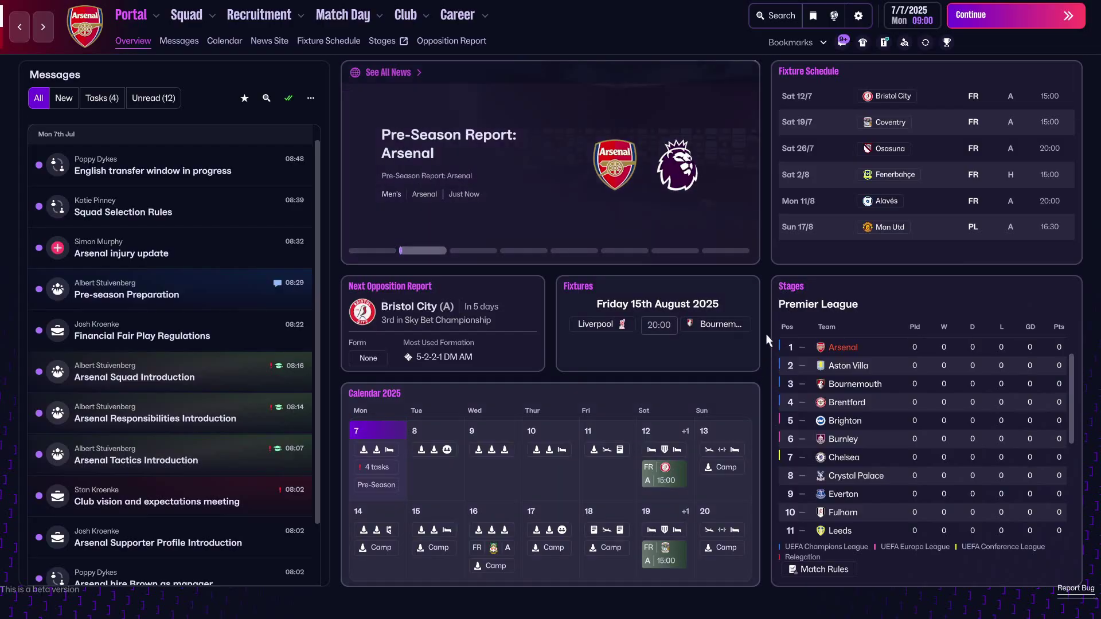
Search for 'inter' and open Inter's club page.
click(762, 23)
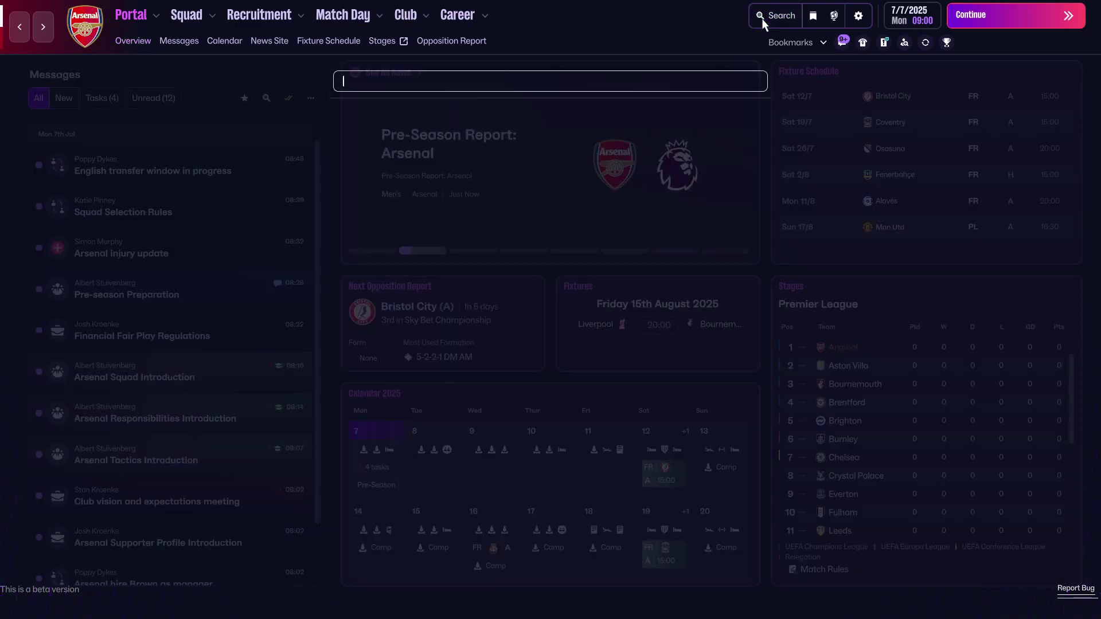
text(int)
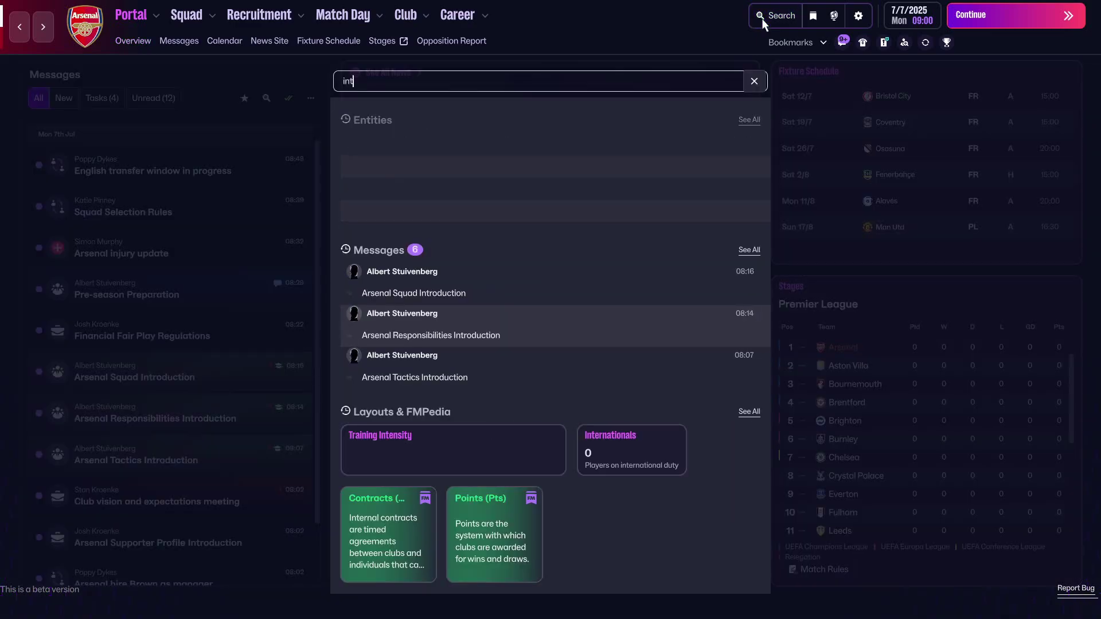
text(er)
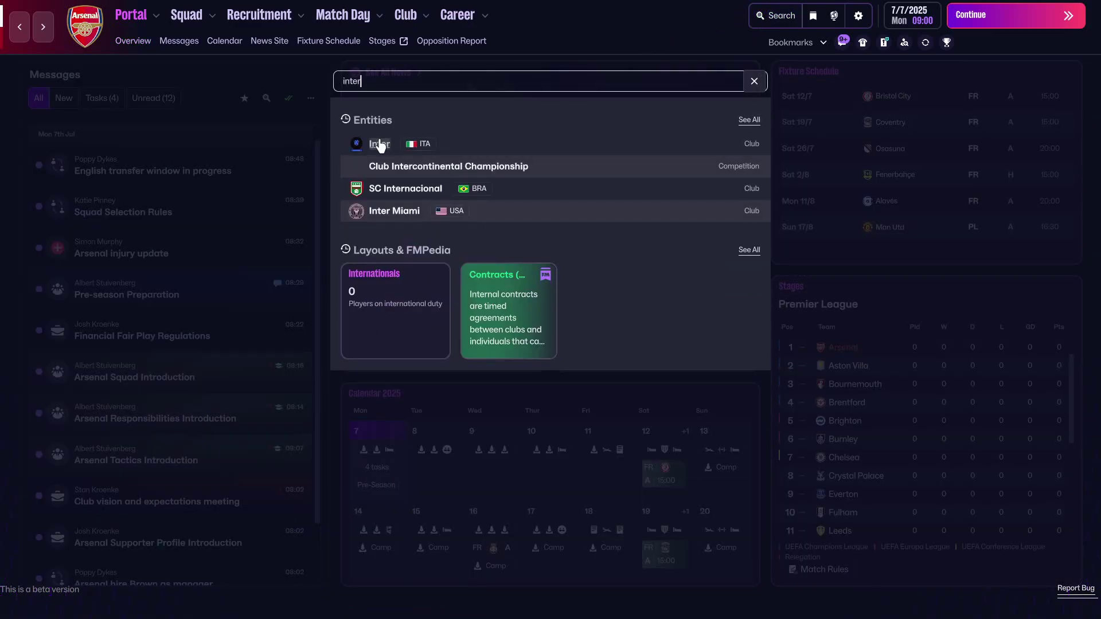
click(379, 145)
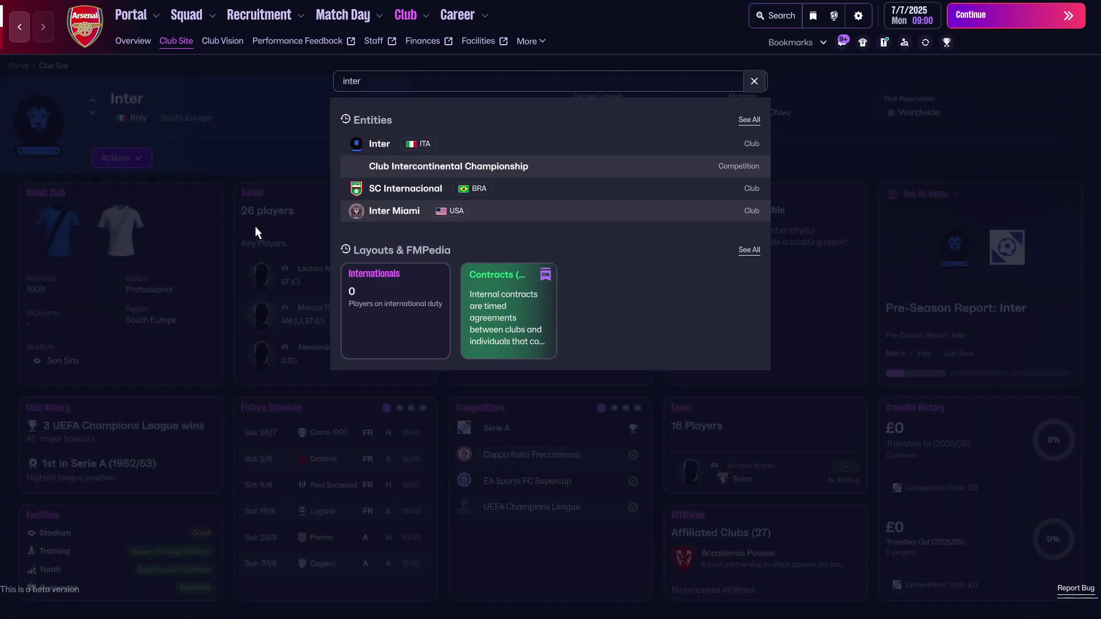
Close the search and view the Serie A standings with real club names.
click(229, 226)
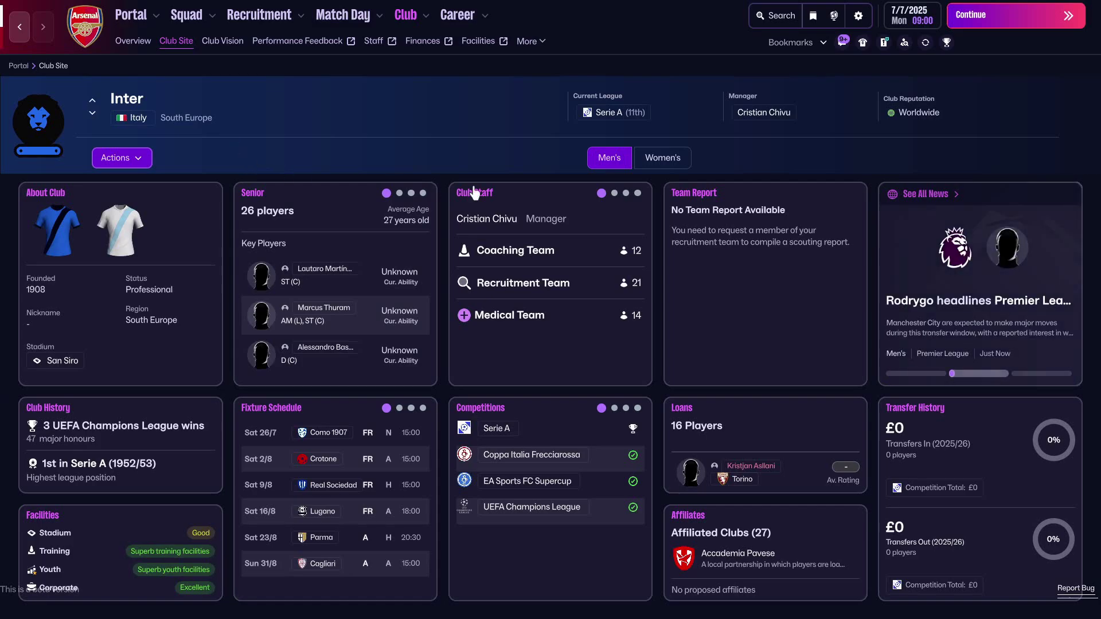
click(610, 113)
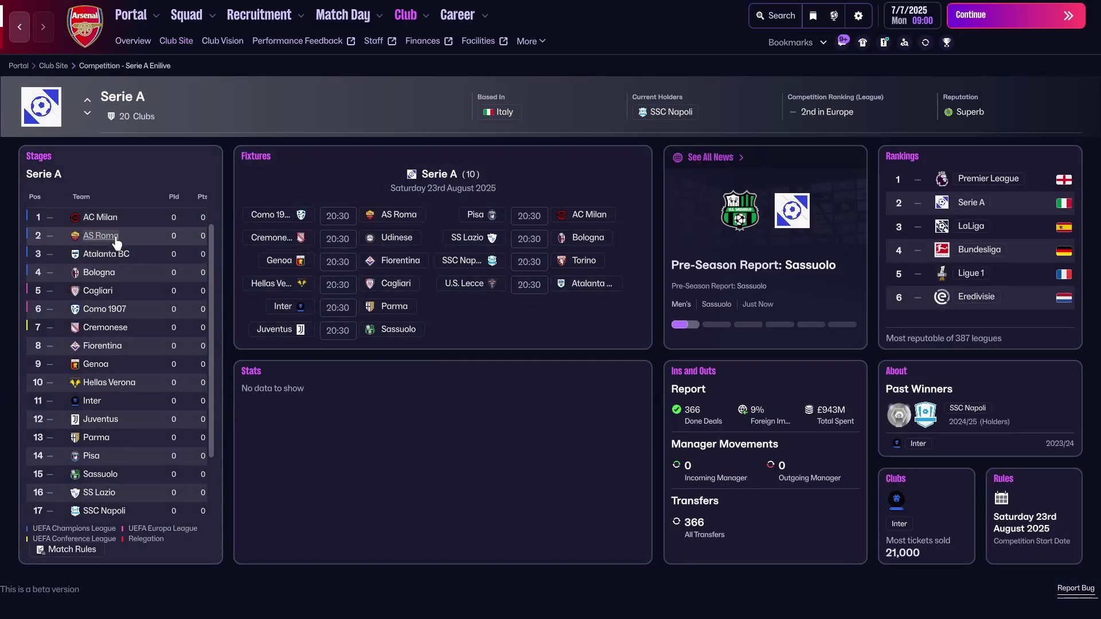
scroll(130, 328, down, 1)
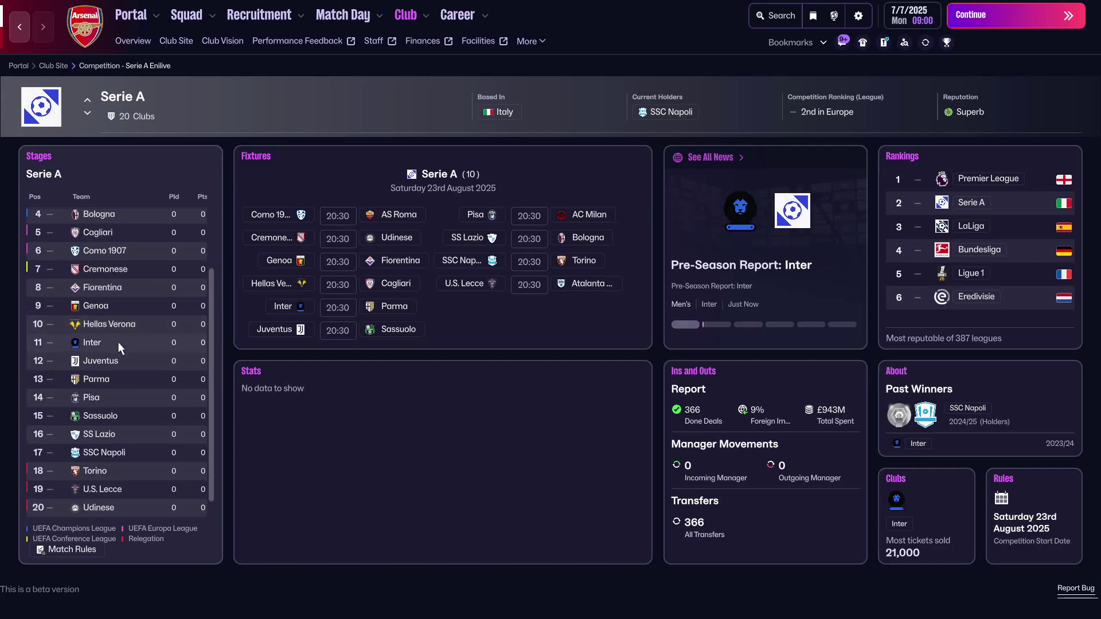